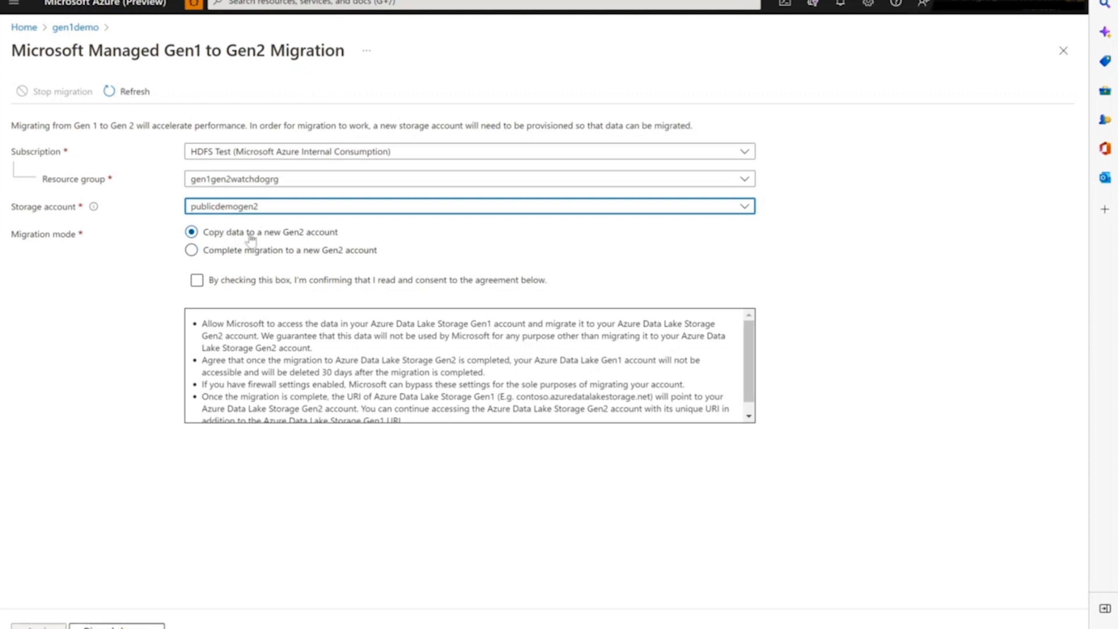
# Step: Consent to the agreement, start copying the data to publicdemogen2, and check the migration's notification and progress
pyautogui.click(197, 280)
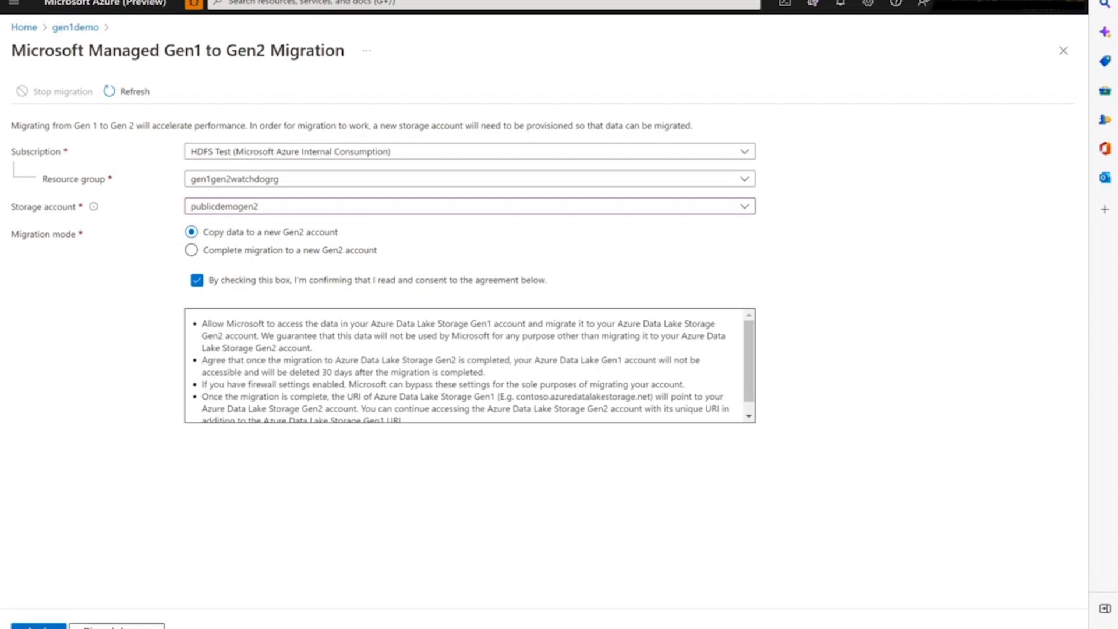
pyautogui.click(39, 626)
pyautogui.click(842, 6)
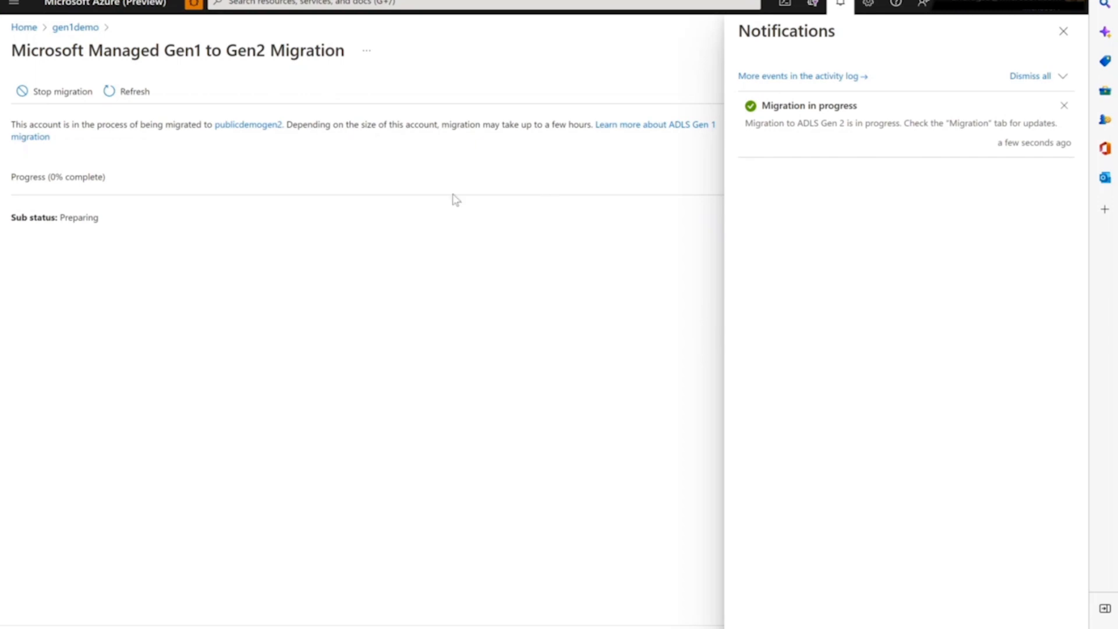
pyautogui.click(1063, 31)
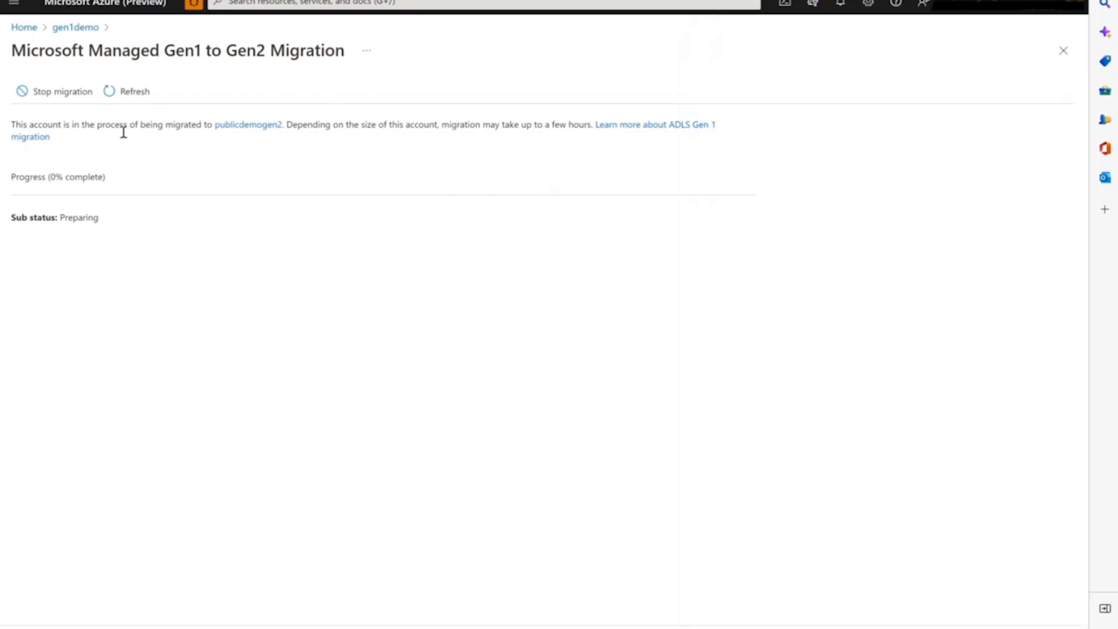
pyautogui.moveTo(127, 185); pyautogui.dragTo(13, 182)
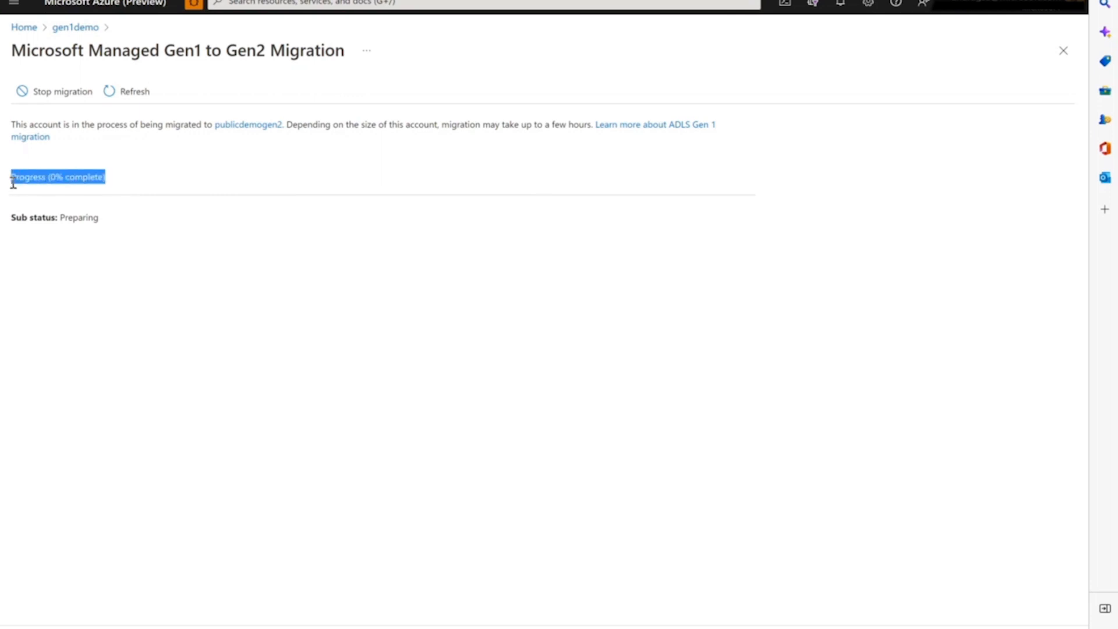
pyautogui.click(142, 179)
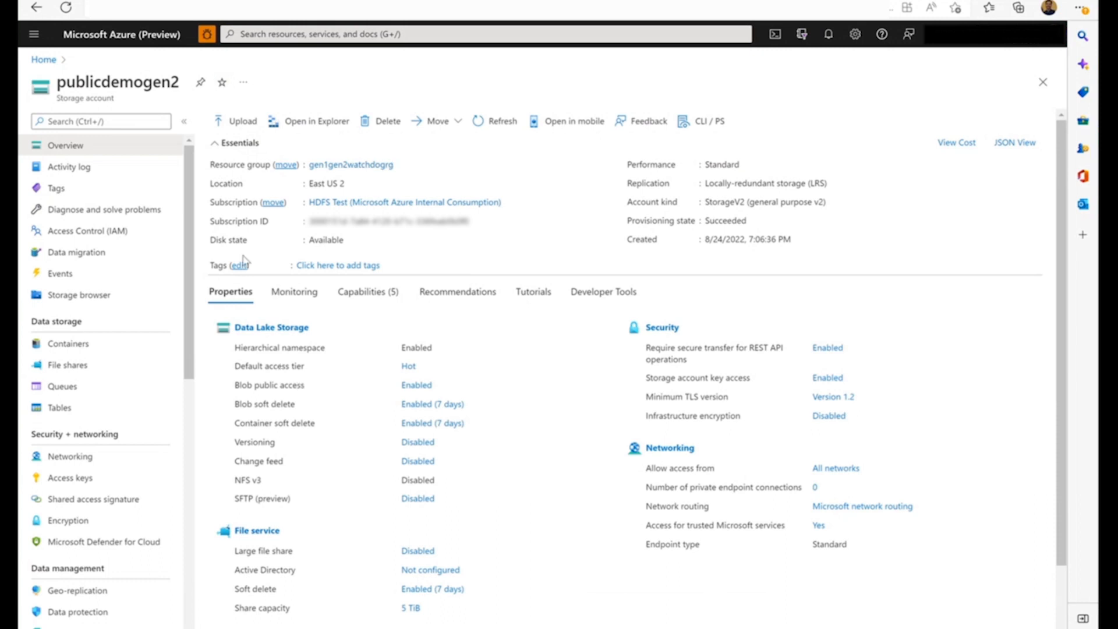
# Step: Compare the Data1 folder in publicdemogen2's gen1 container with the Data1 folder in the gen1demo account
pyautogui.click(64, 344)
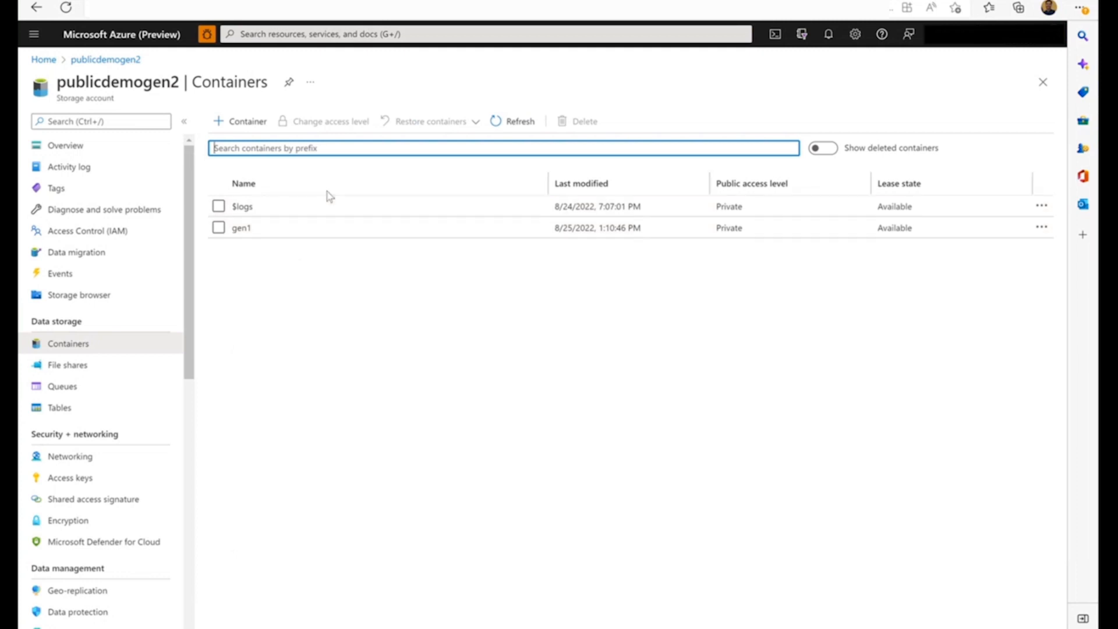
pyautogui.click(241, 228)
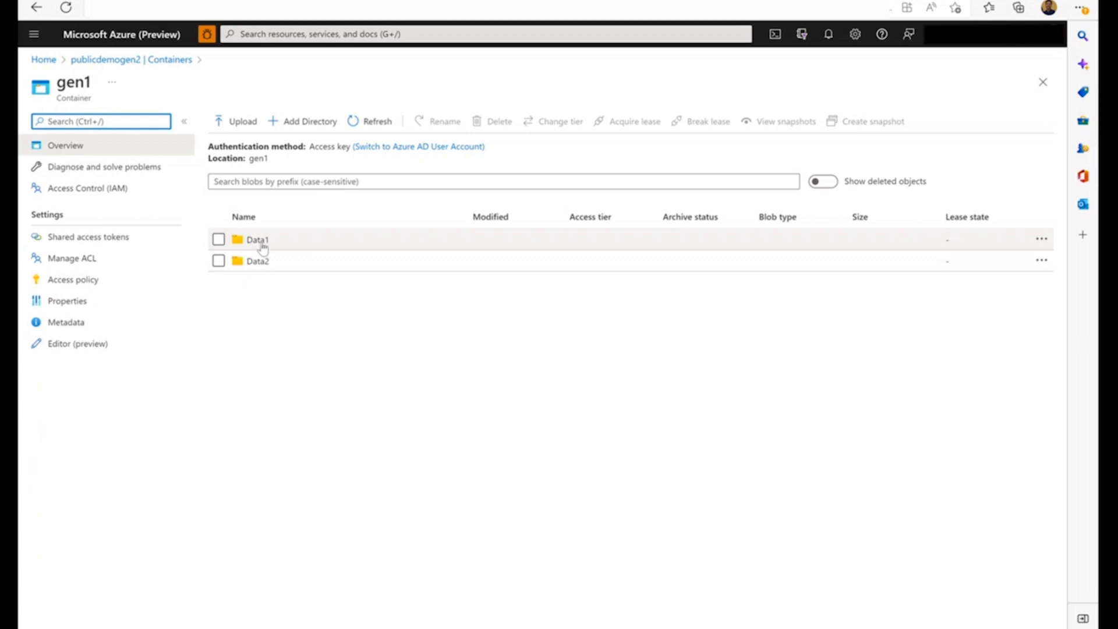
pyautogui.click(255, 241)
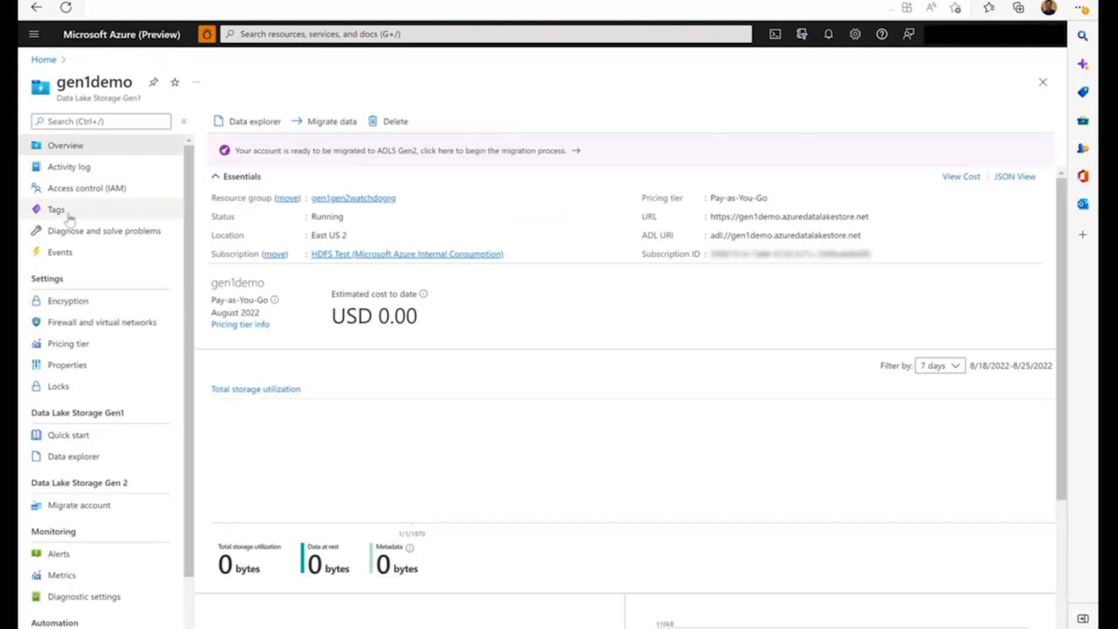
pyautogui.click(249, 123)
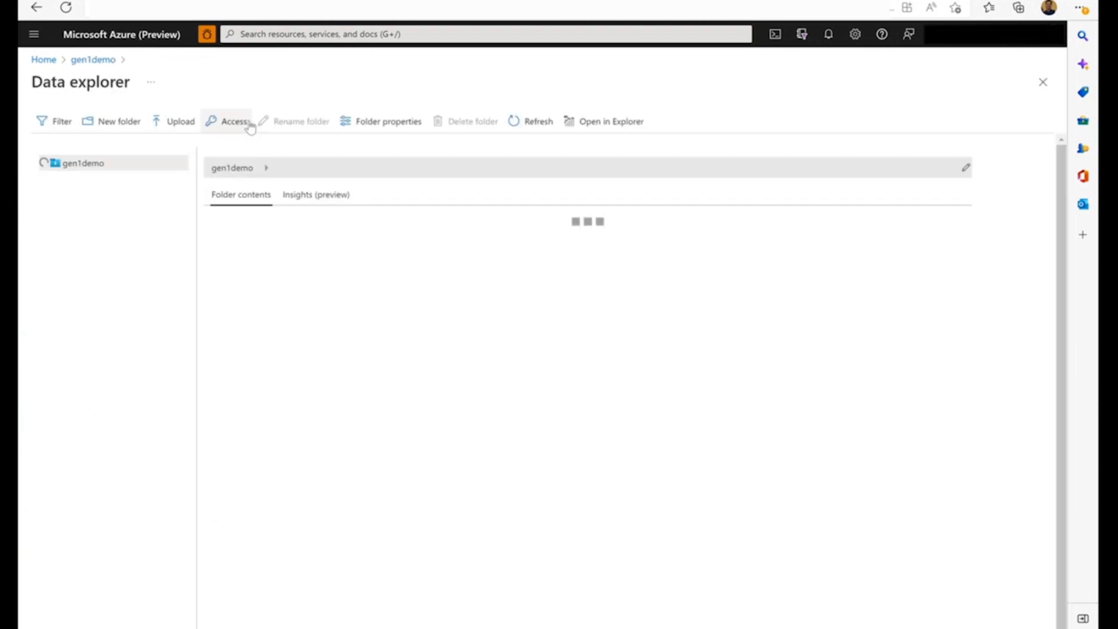
pyautogui.click(239, 245)
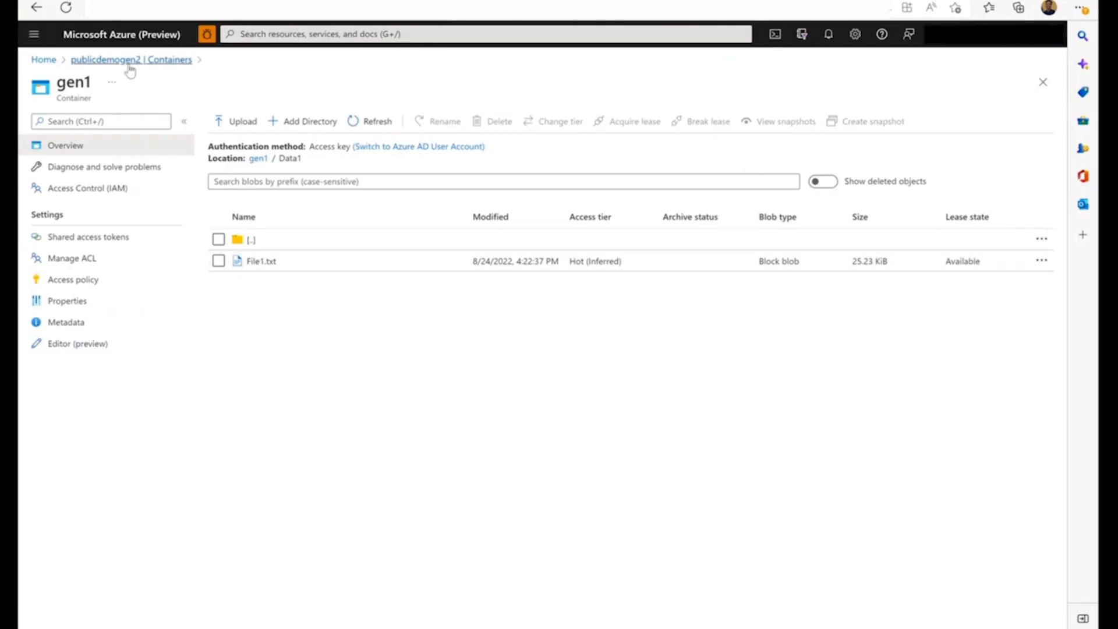
# Step: Return to the publicdemogen2 overview and inspect its gen1 container again, down to the contents of the Data1 folder
pyautogui.click(116, 64)
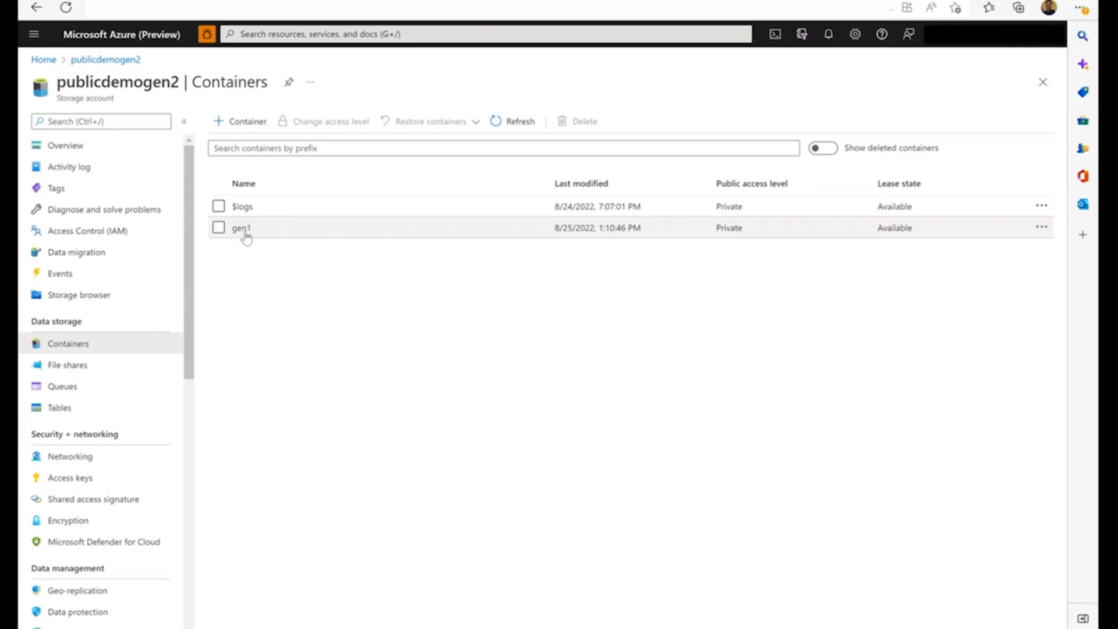
pyautogui.click(107, 62)
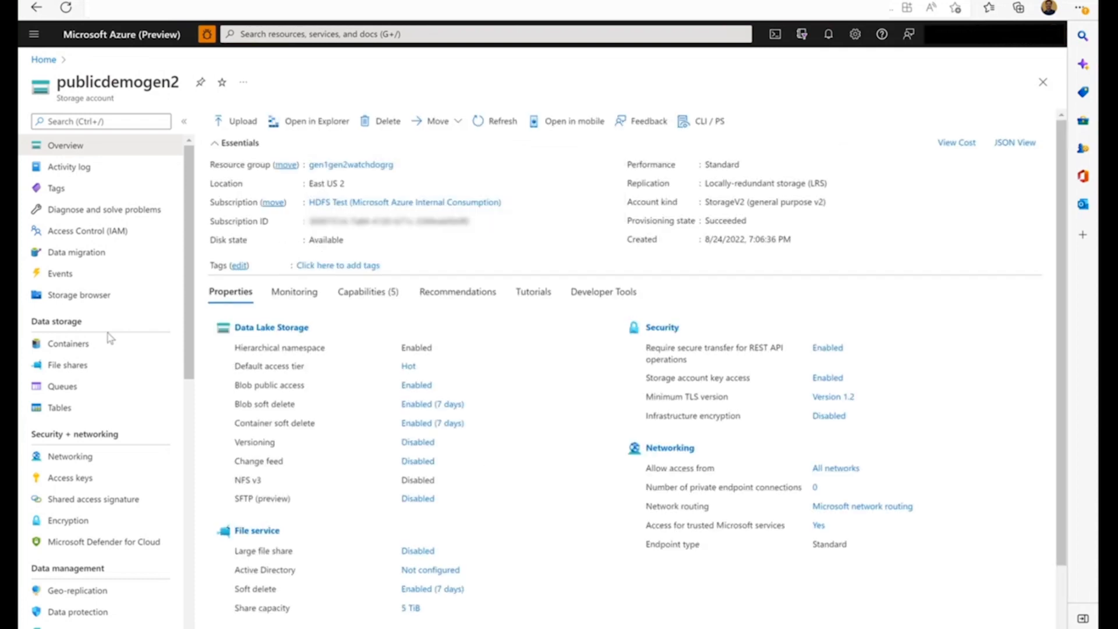
pyautogui.click(88, 344)
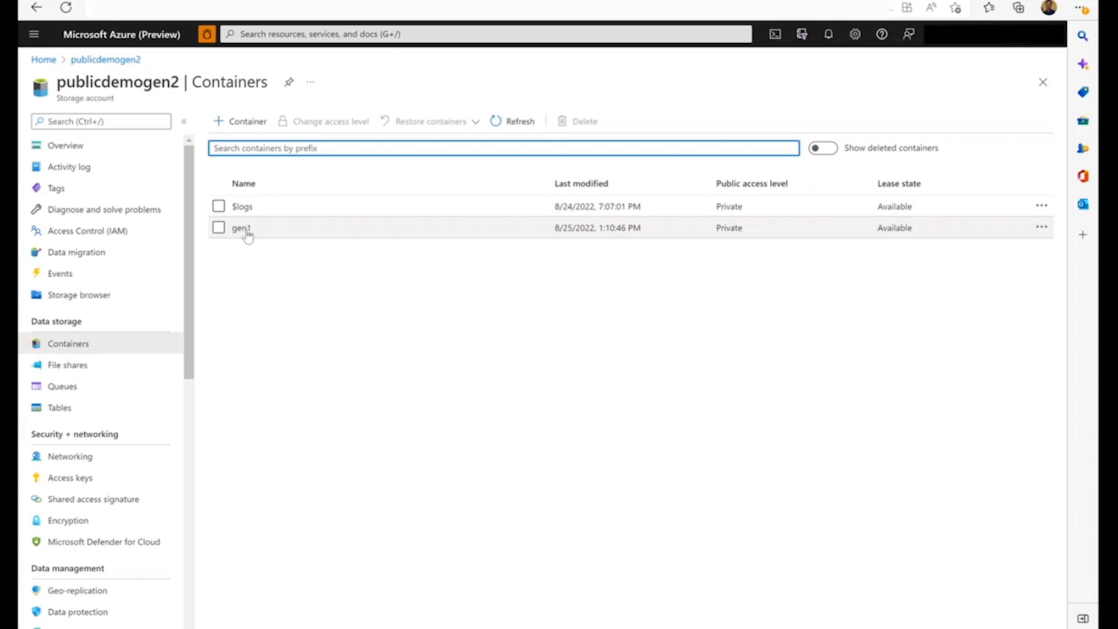
pyautogui.click(250, 236)
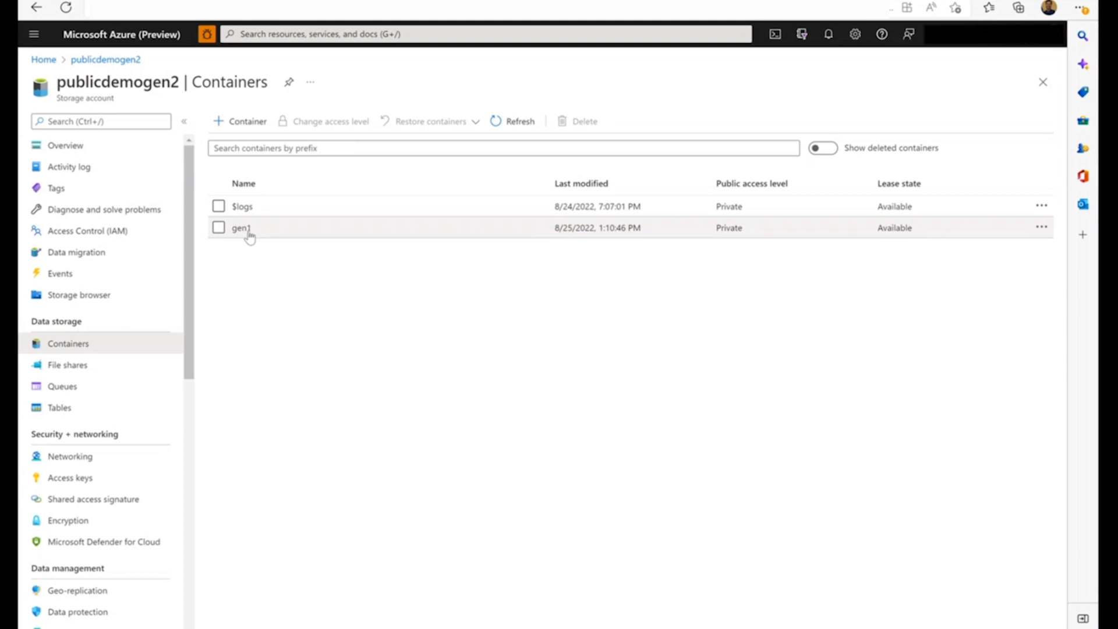
pyautogui.click(250, 237)
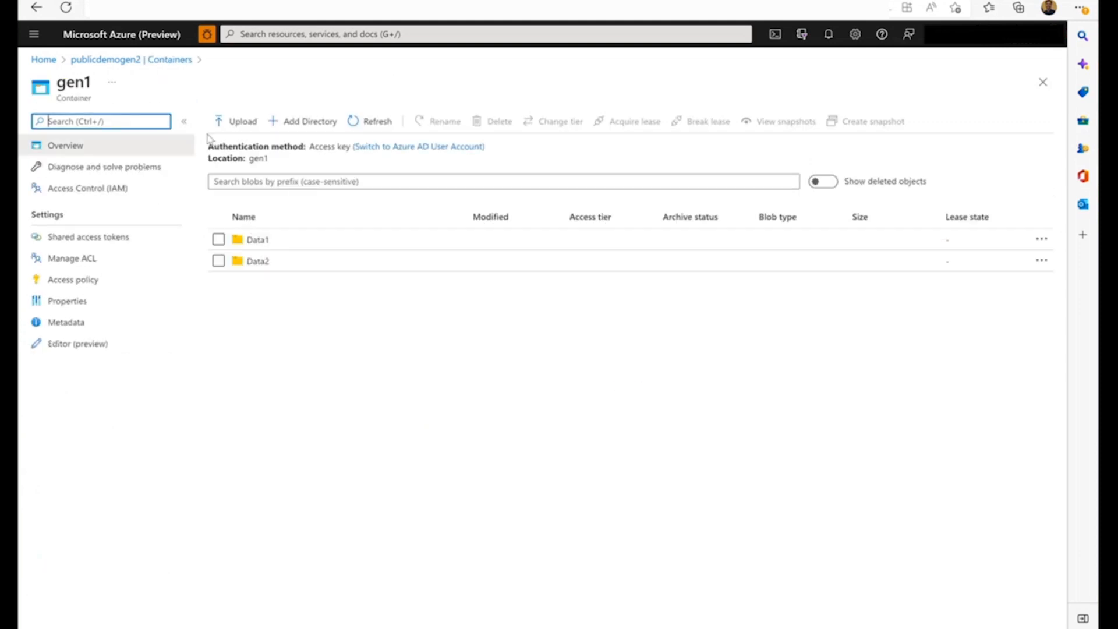
pyautogui.click(172, 61)
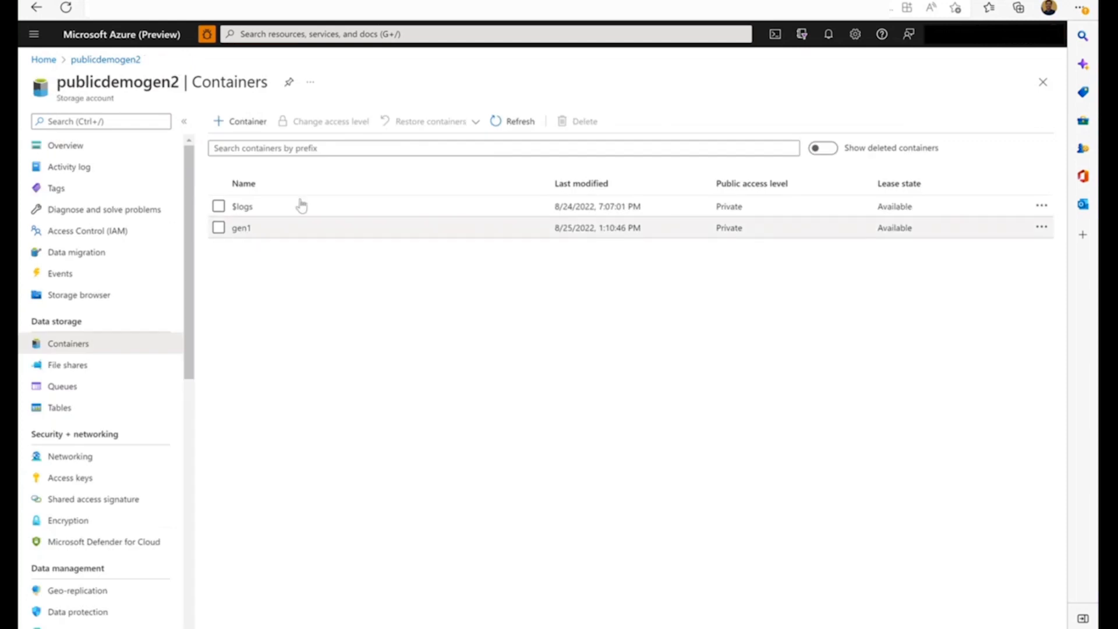
pyautogui.click(241, 229)
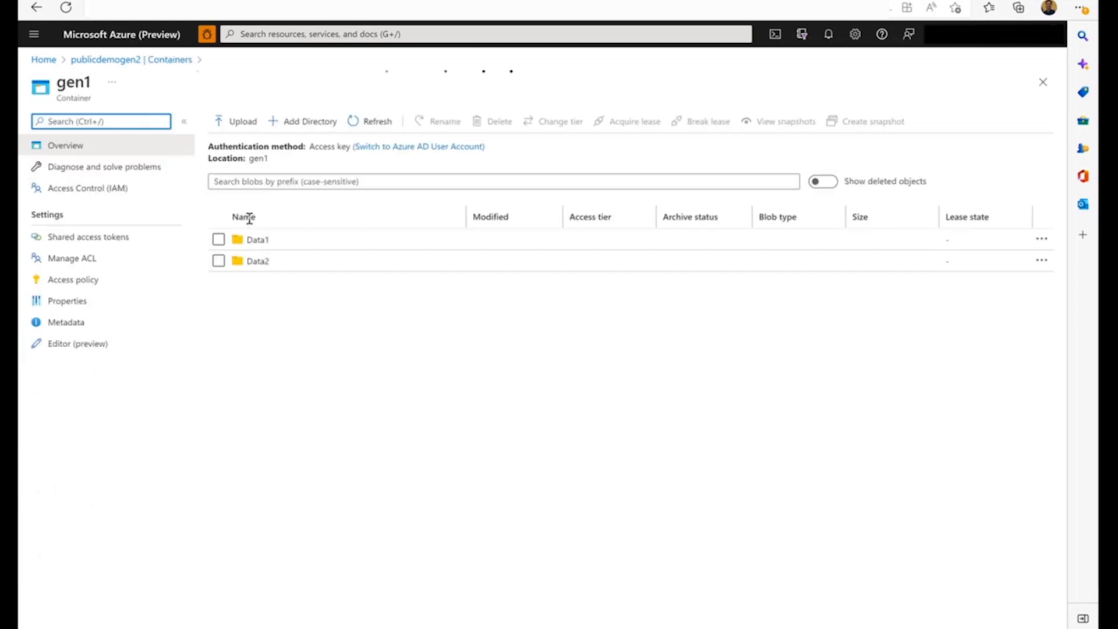
pyautogui.click(260, 244)
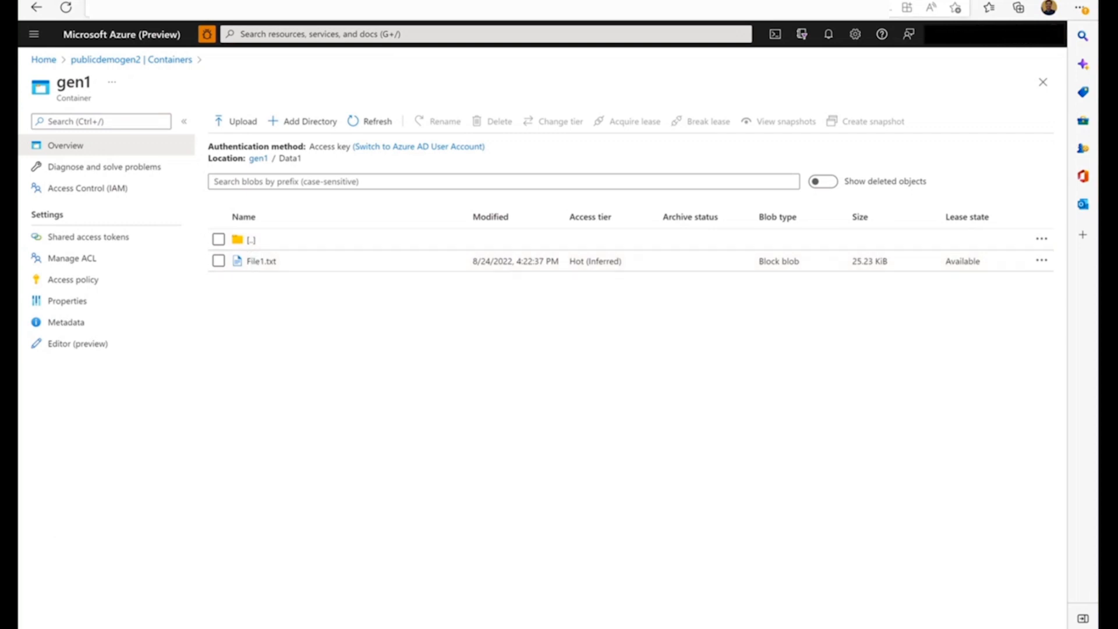
# Step: Go back to the publicdemogen2 container list and view the actions available for the gen1 container
pyautogui.click(140, 63)
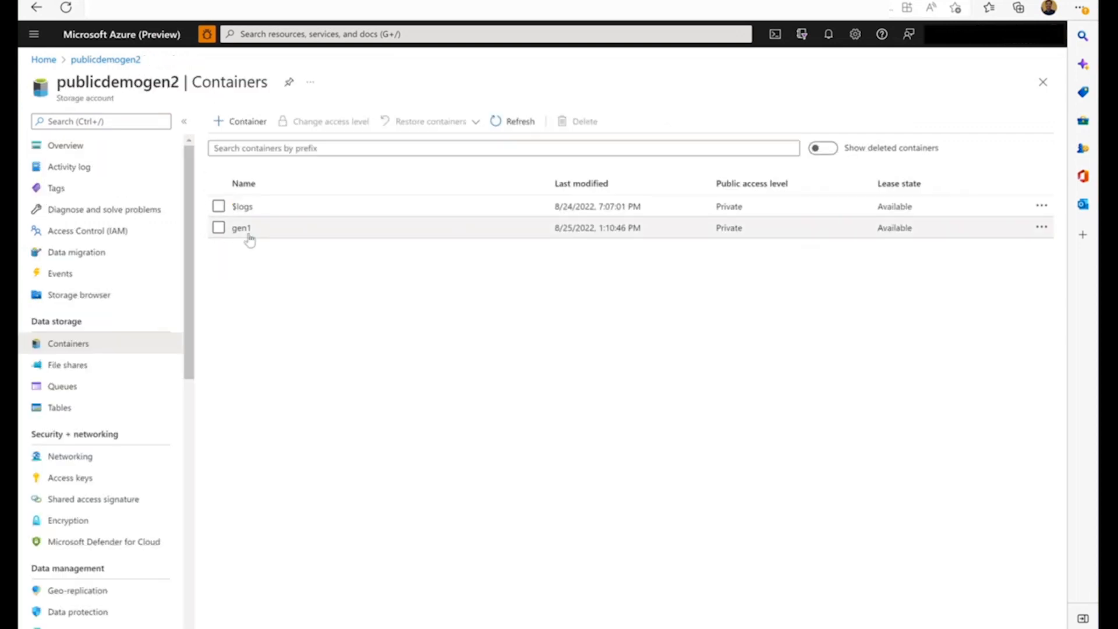
pyautogui.click(1042, 228)
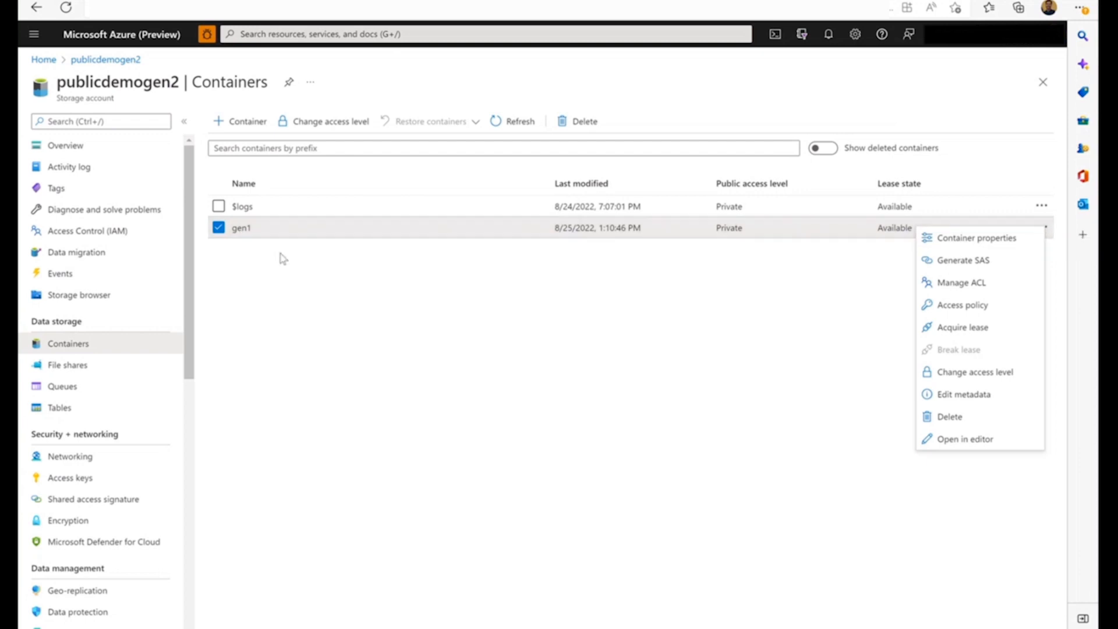
pyautogui.click(291, 276)
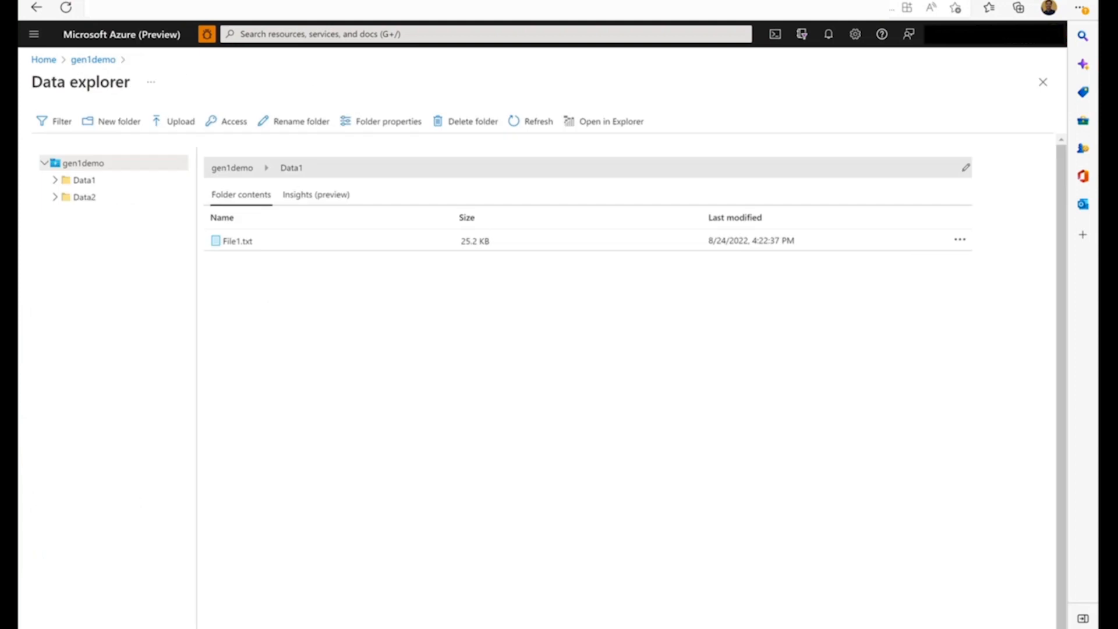
# Step: Set up a data migration for gen1demo, choosing complete migration to a new Gen2 account with publicdemogen2 as the storage account
pyautogui.click(85, 60)
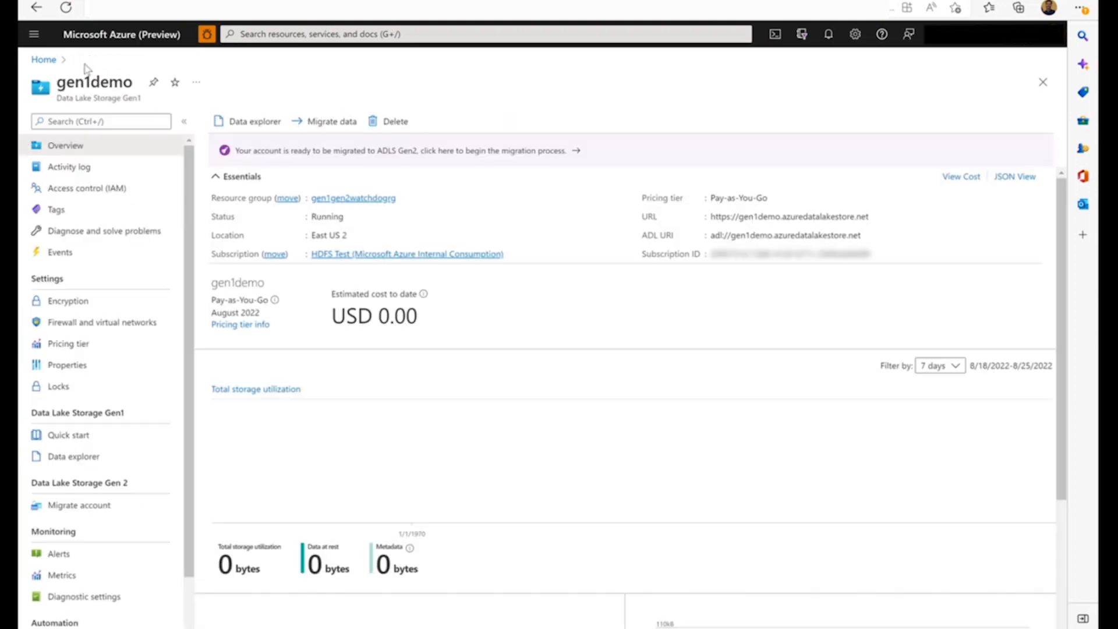
pyautogui.click(340, 129)
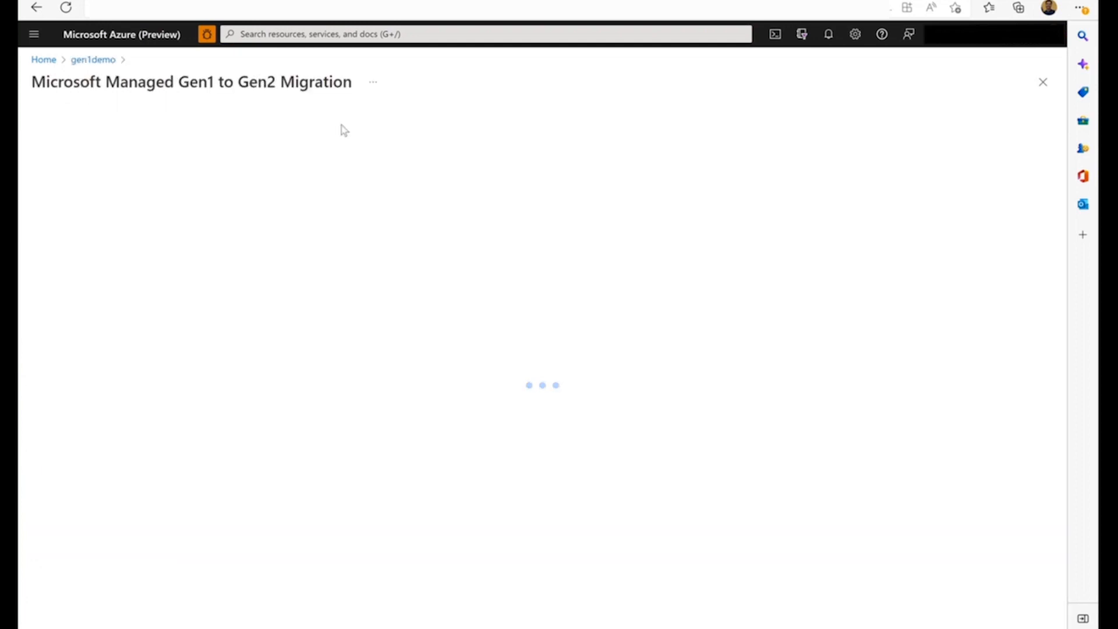
pyautogui.click(205, 332)
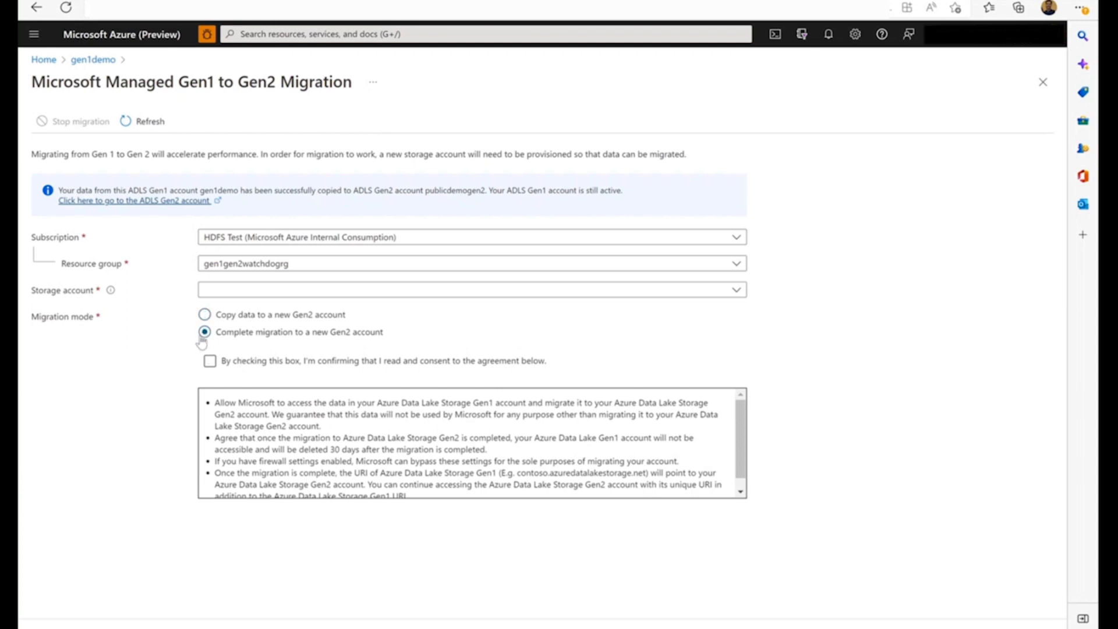
pyautogui.click(376, 291)
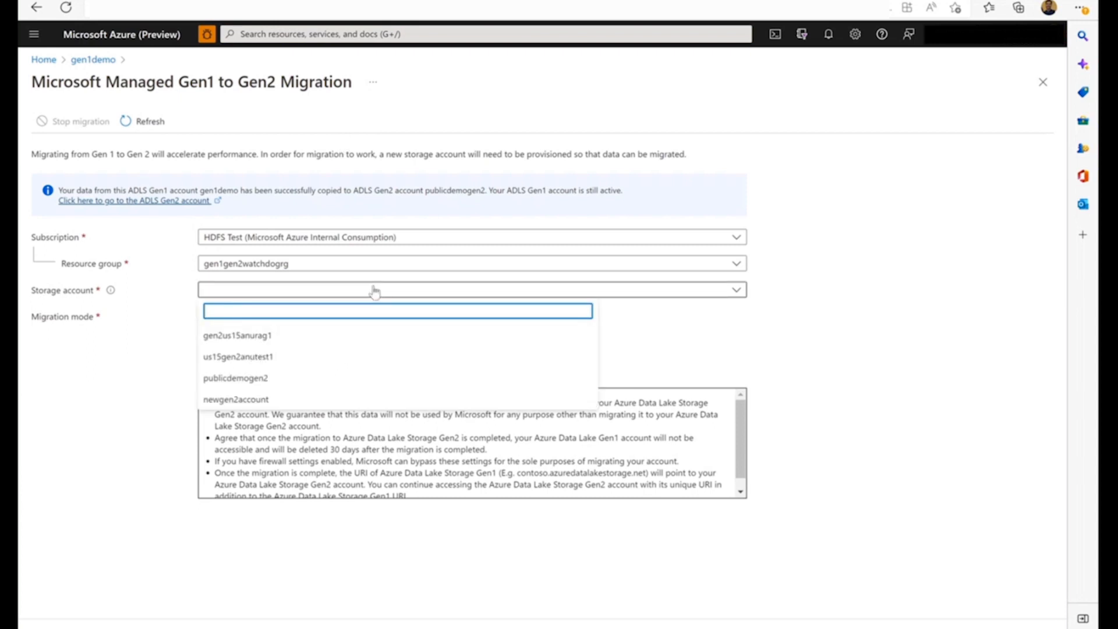
pyautogui.click(249, 383)
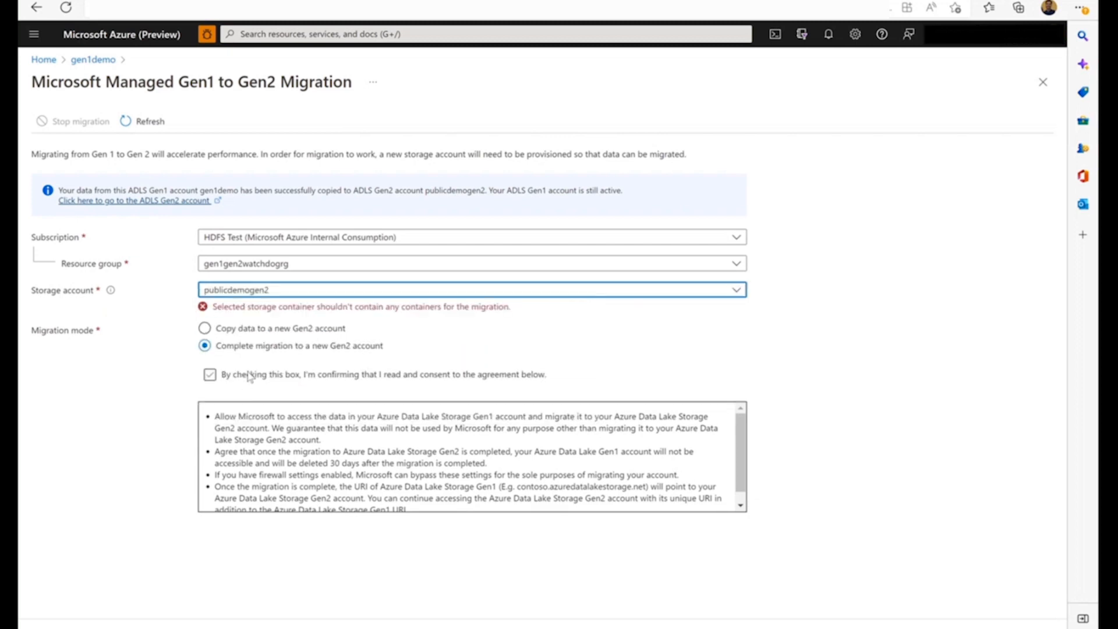
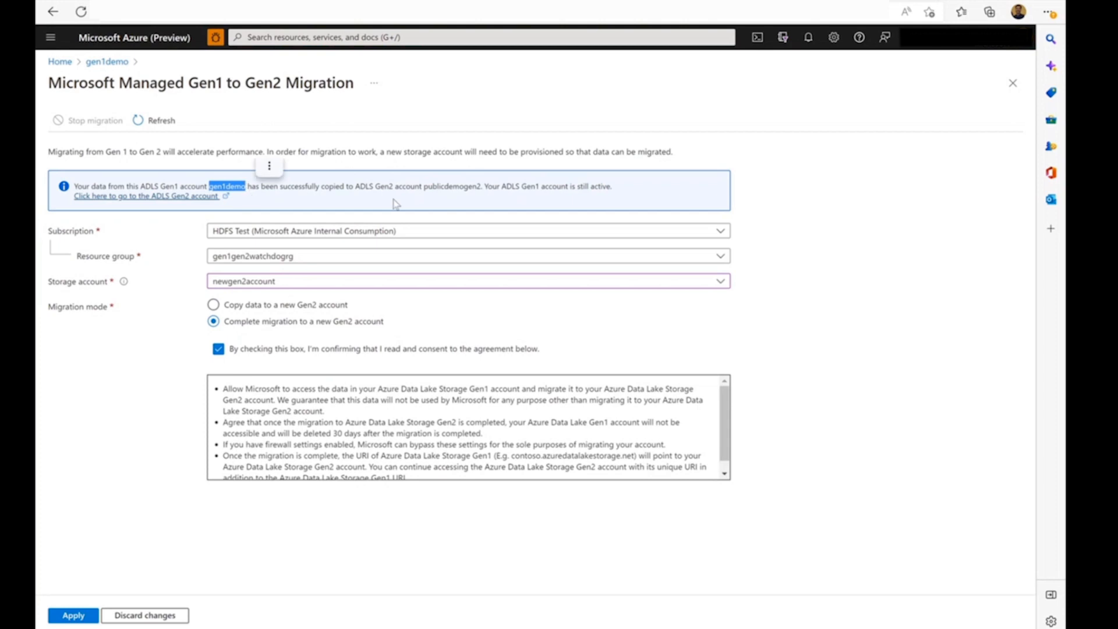
# Step: Start the complete migration of gen1demo to newgen2account and check its notification and progress
pyautogui.click(423, 188)
pyautogui.moveTo(424, 188); pyautogui.dragTo(480, 191)
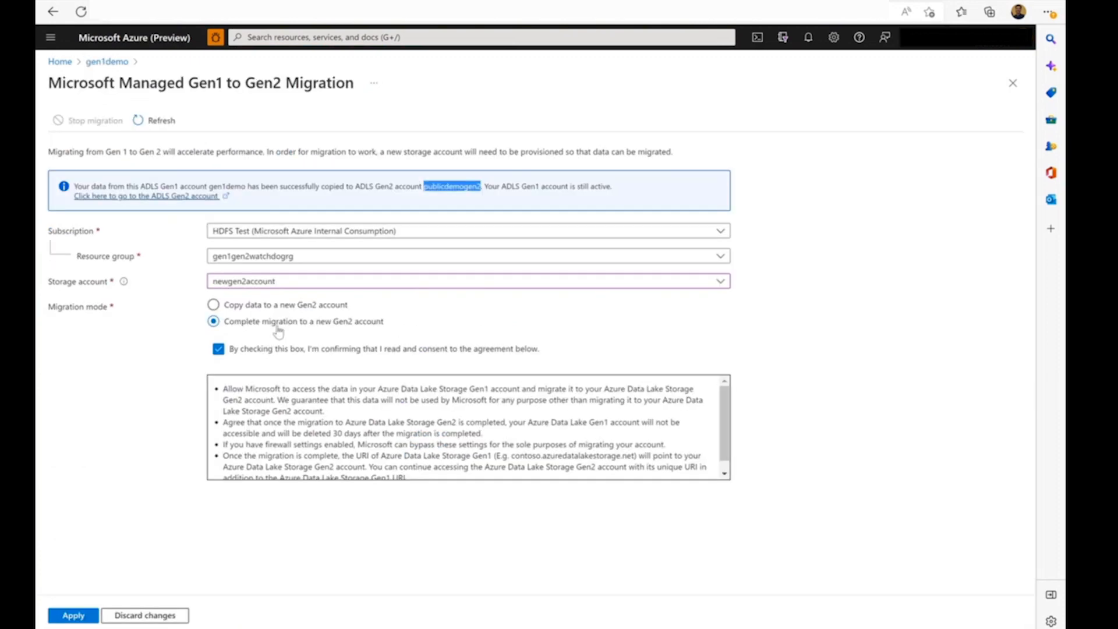
pyautogui.click(71, 616)
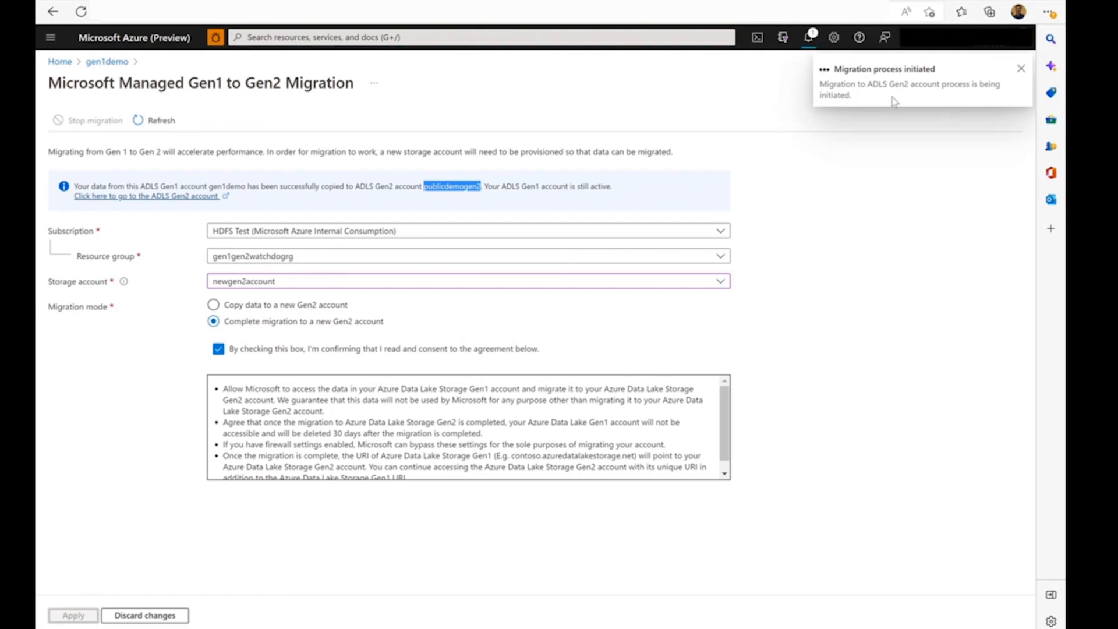
pyautogui.click(809, 38)
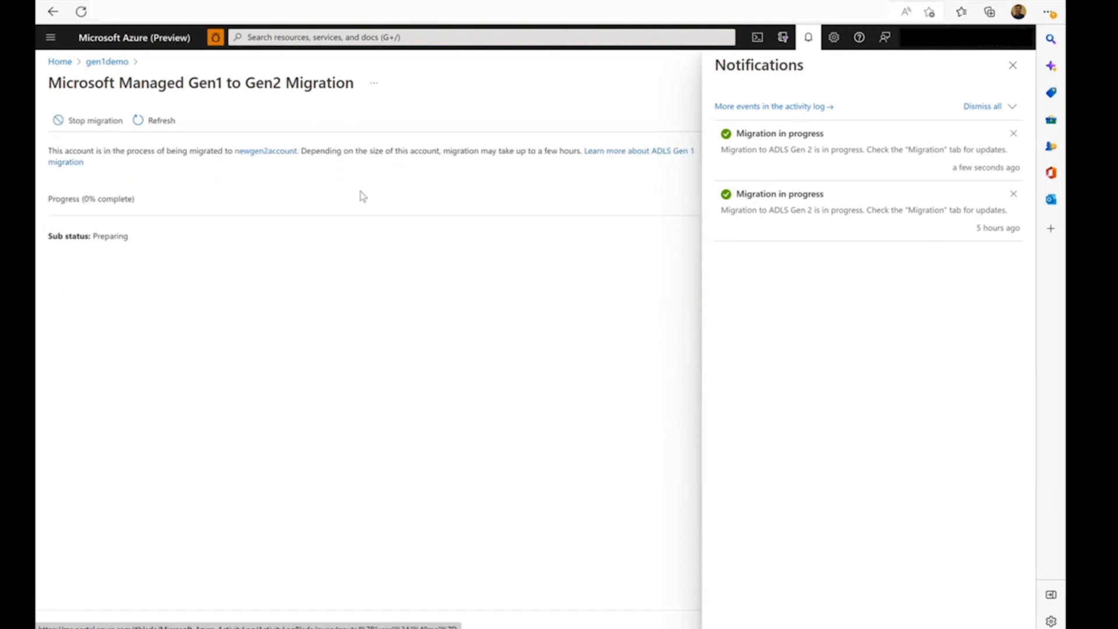
pyautogui.click(1012, 65)
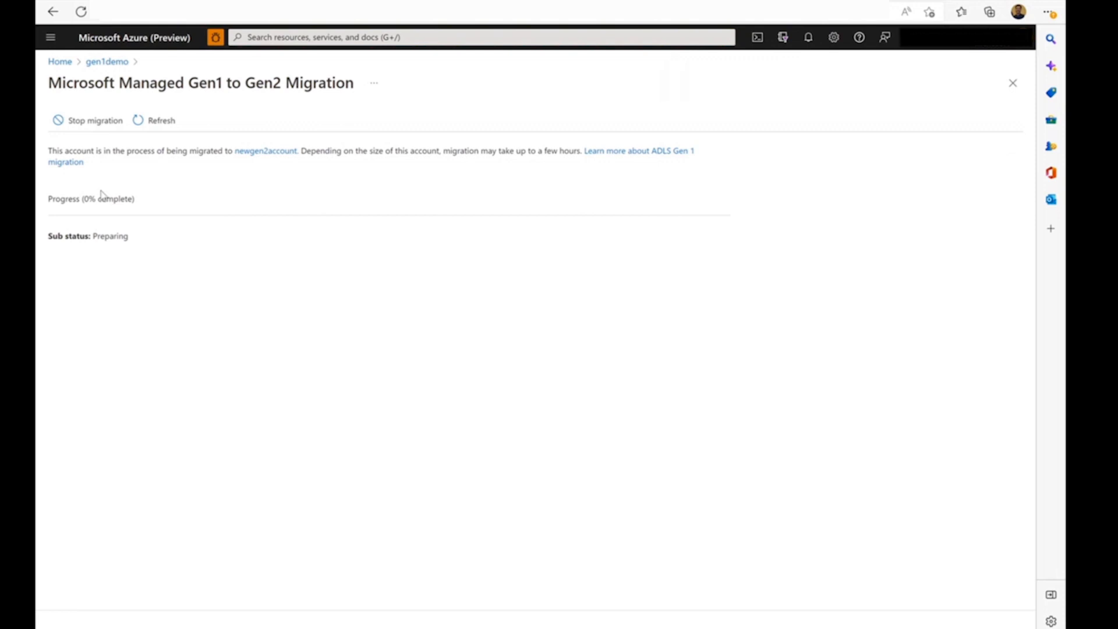
pyautogui.moveTo(49, 201); pyautogui.dragTo(139, 207)
pyautogui.click(154, 225)
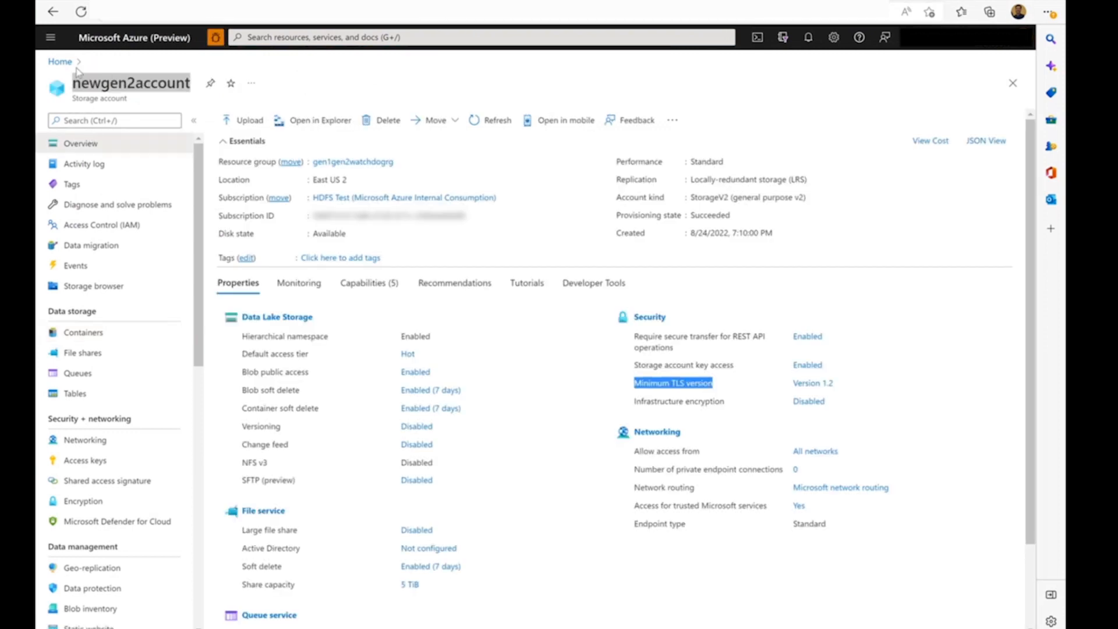
# Step: Check the containers of newgen2account and view the Data1 folder's contents in the gen1demo account
pyautogui.click(90, 333)
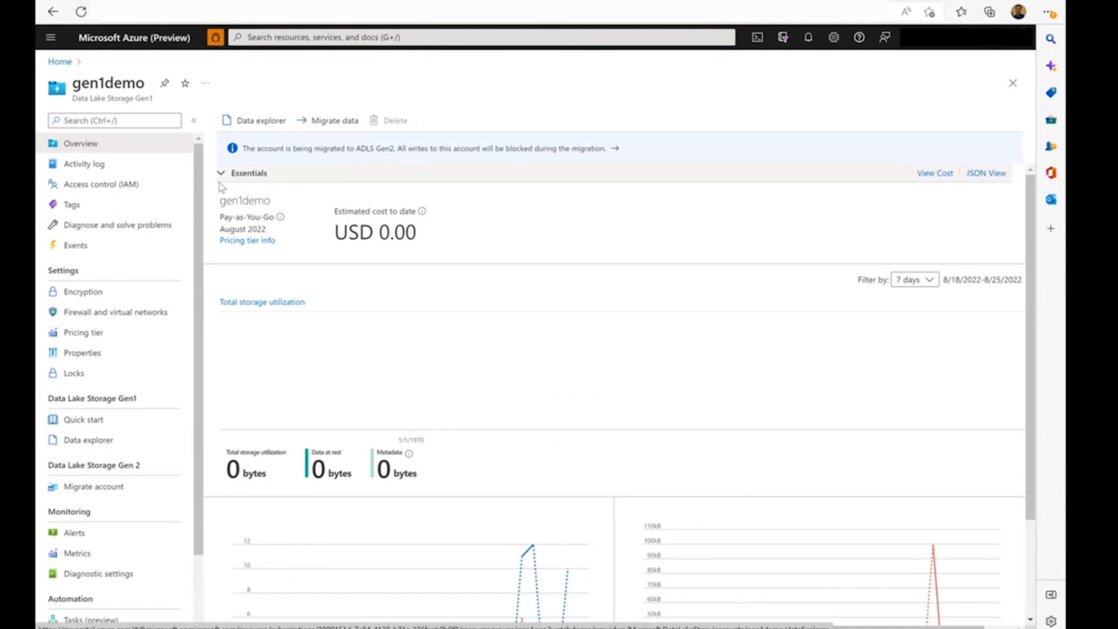
pyautogui.click(261, 120)
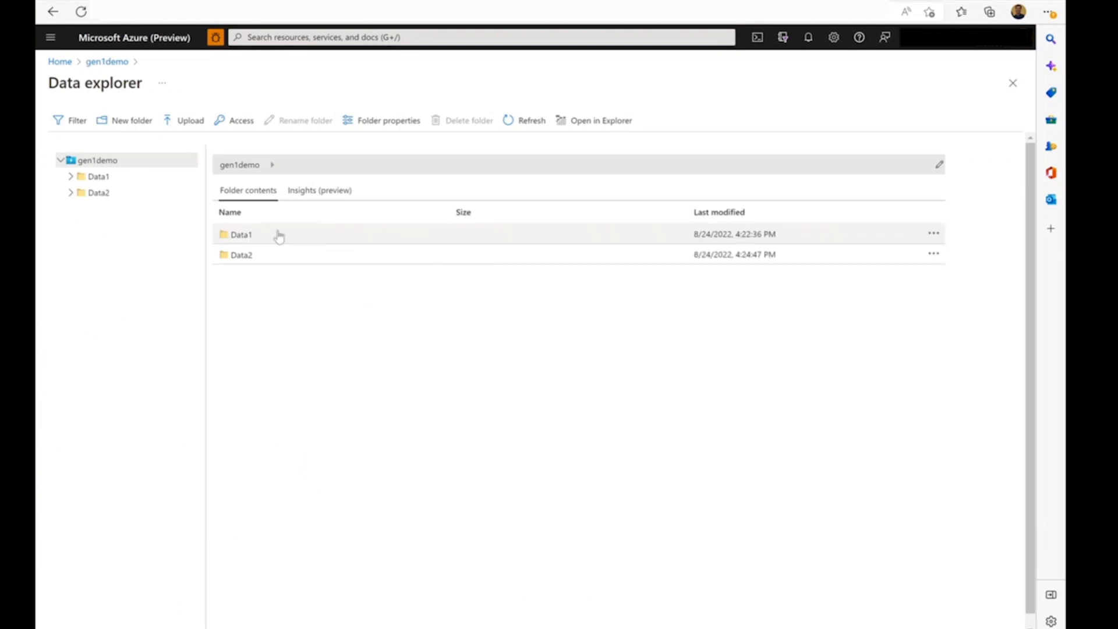
pyautogui.click(241, 237)
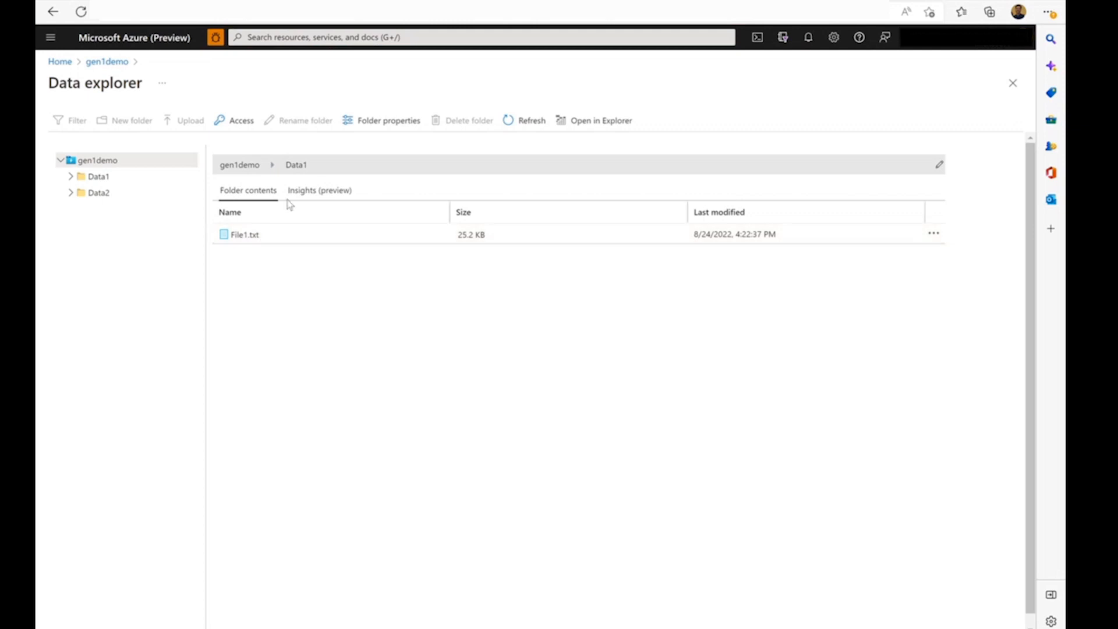
# Step: Check the migration status on gen1demo's overview and reload the container list of newgen2account
pyautogui.click(110, 63)
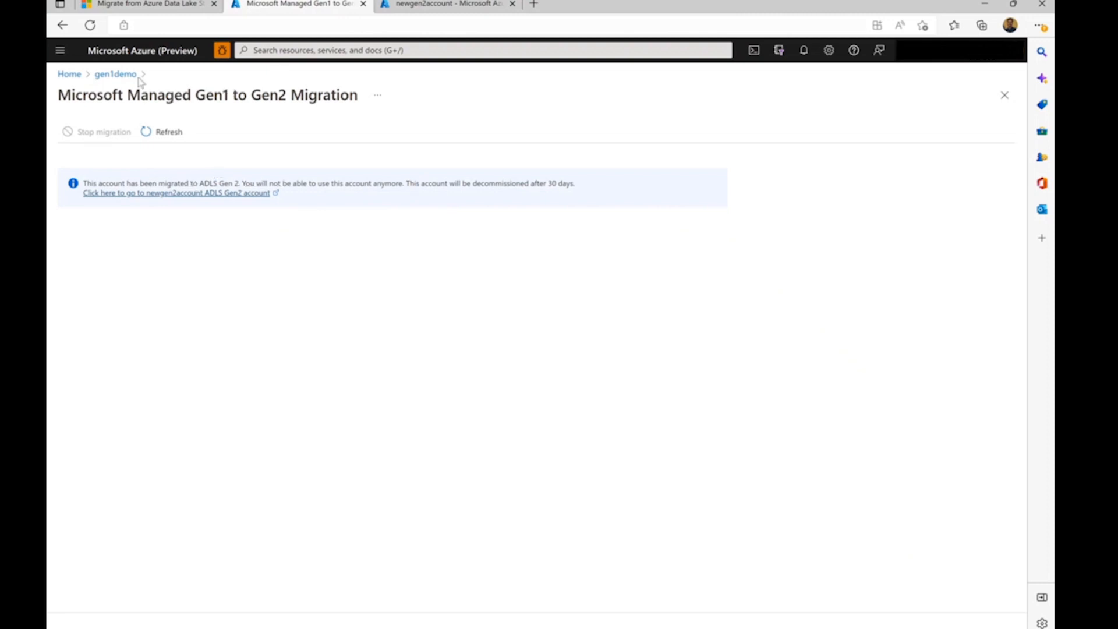
pyautogui.click(118, 76)
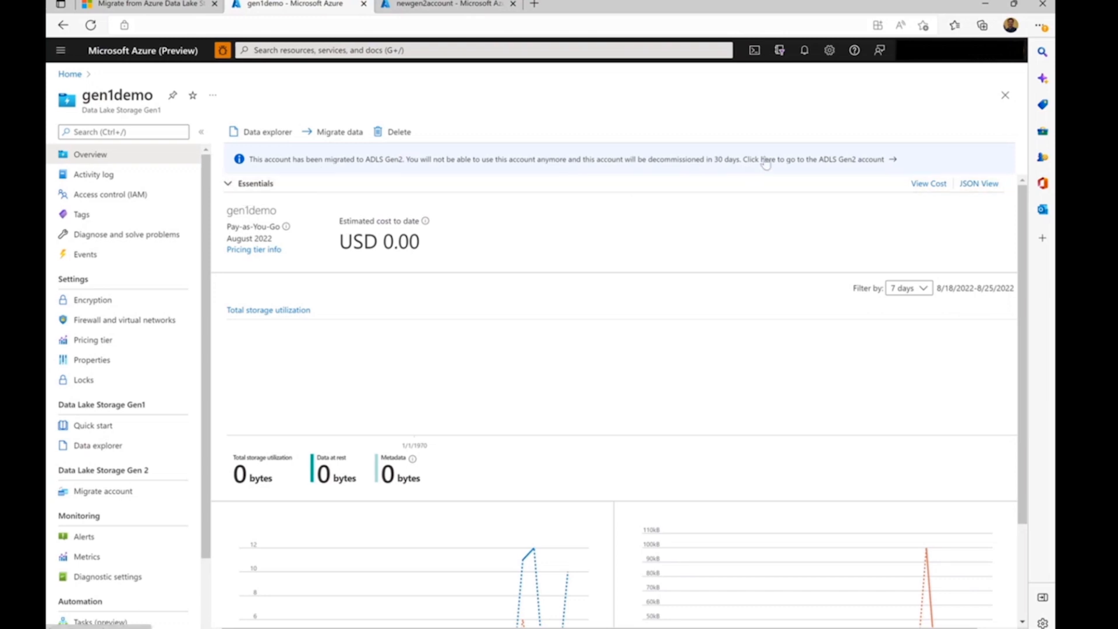
pyautogui.click(448, 6)
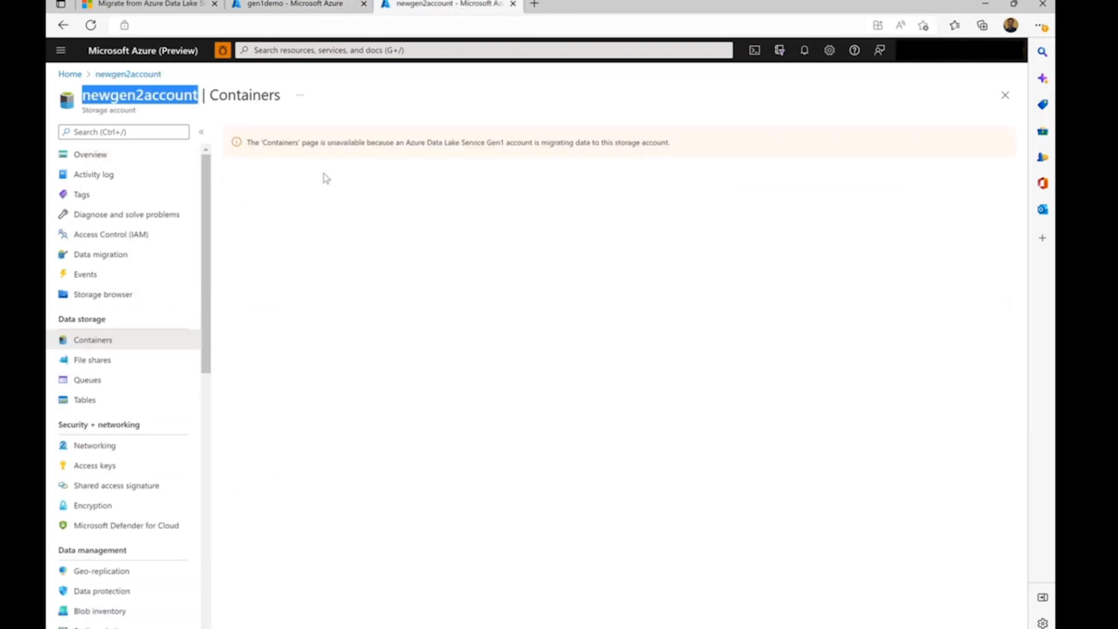
pyautogui.click(95, 160)
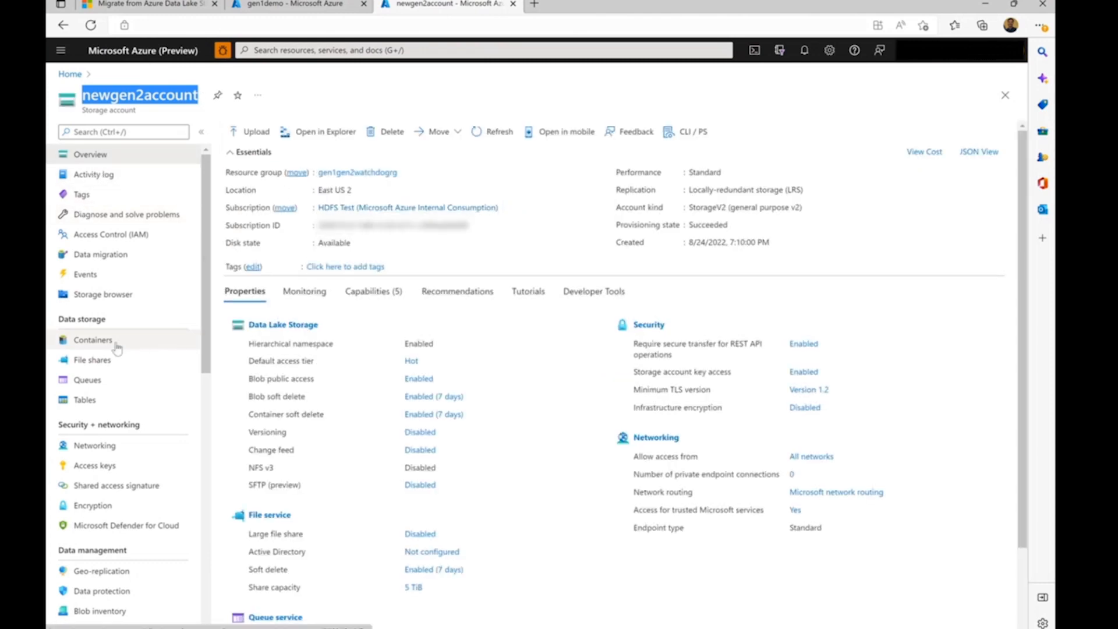
pyautogui.click(140, 338)
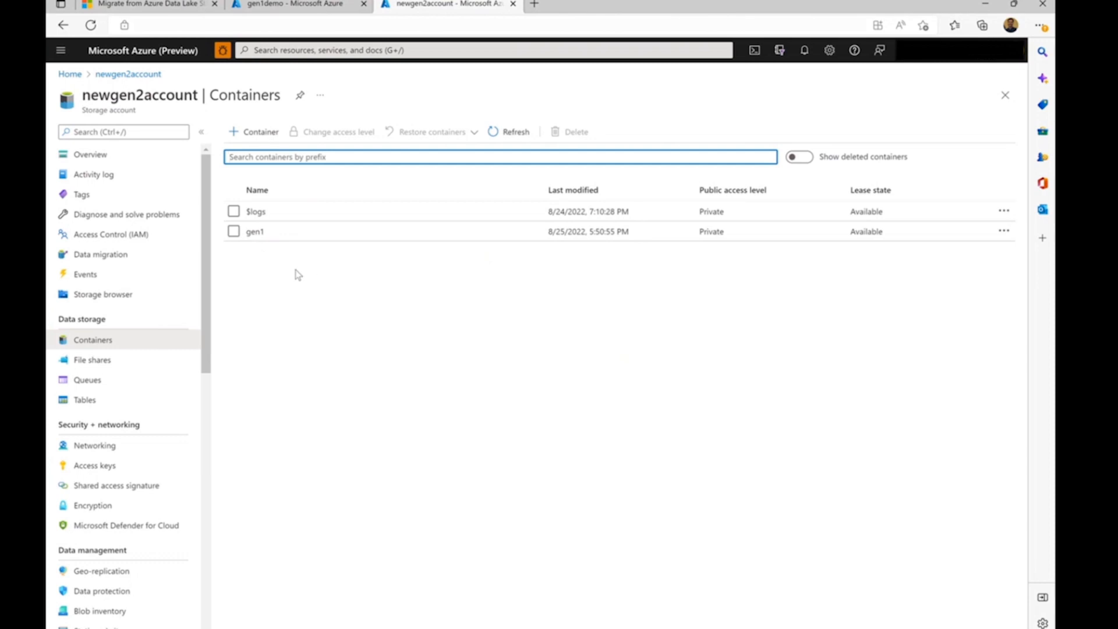
# Step: Open the Data1 folder in newgen2account's gen1 container and check the modified time of File1.txt
pyautogui.click(255, 236)
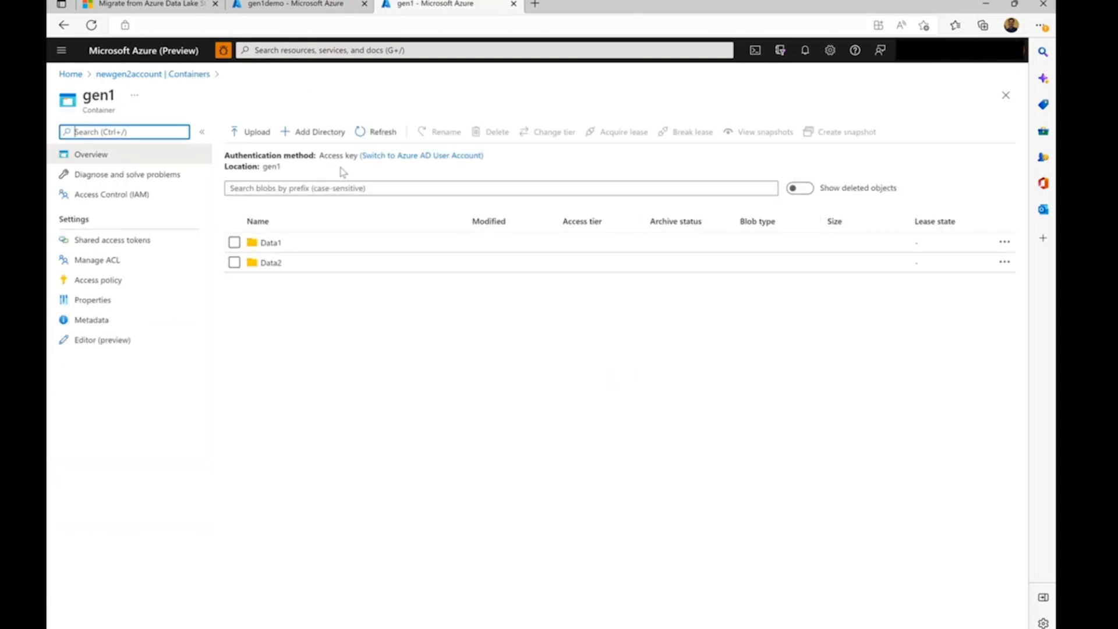
pyautogui.click(271, 243)
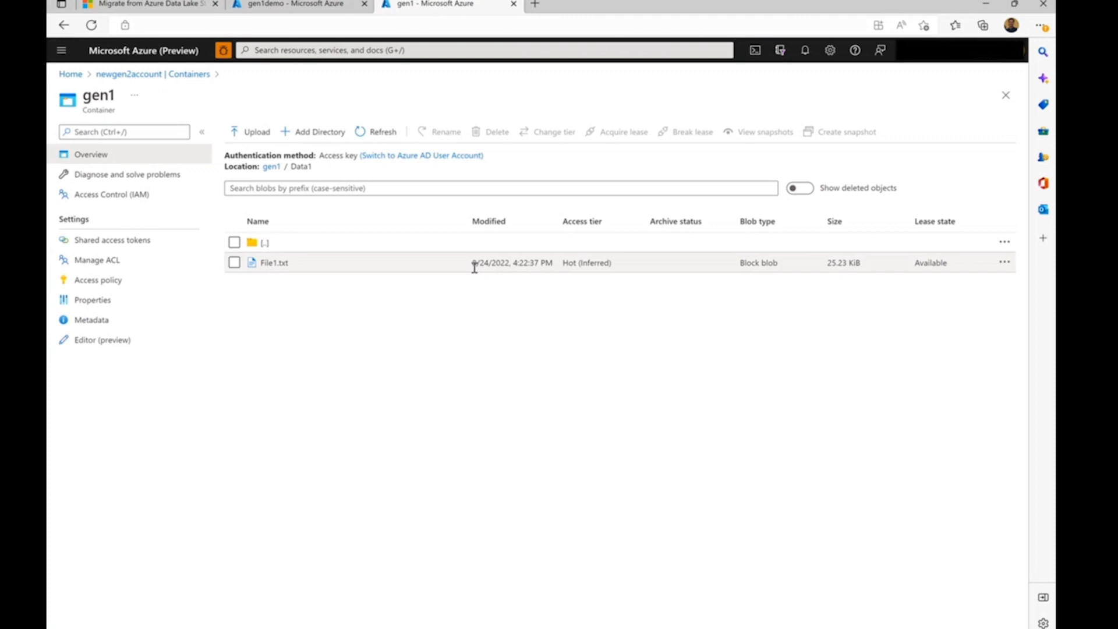
pyautogui.moveTo(472, 263); pyautogui.dragTo(553, 260)
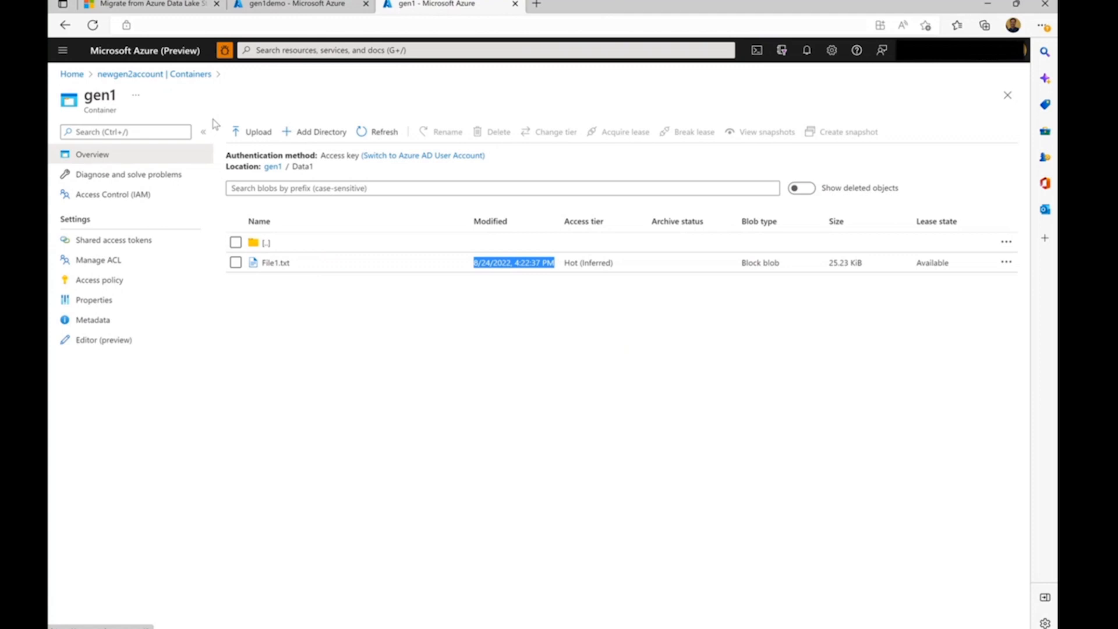
# Step: Return to newgen2account's container list and compare it with the gen1demo account's overview
pyautogui.hotkey('ctrl', 'shift', 'Tab')
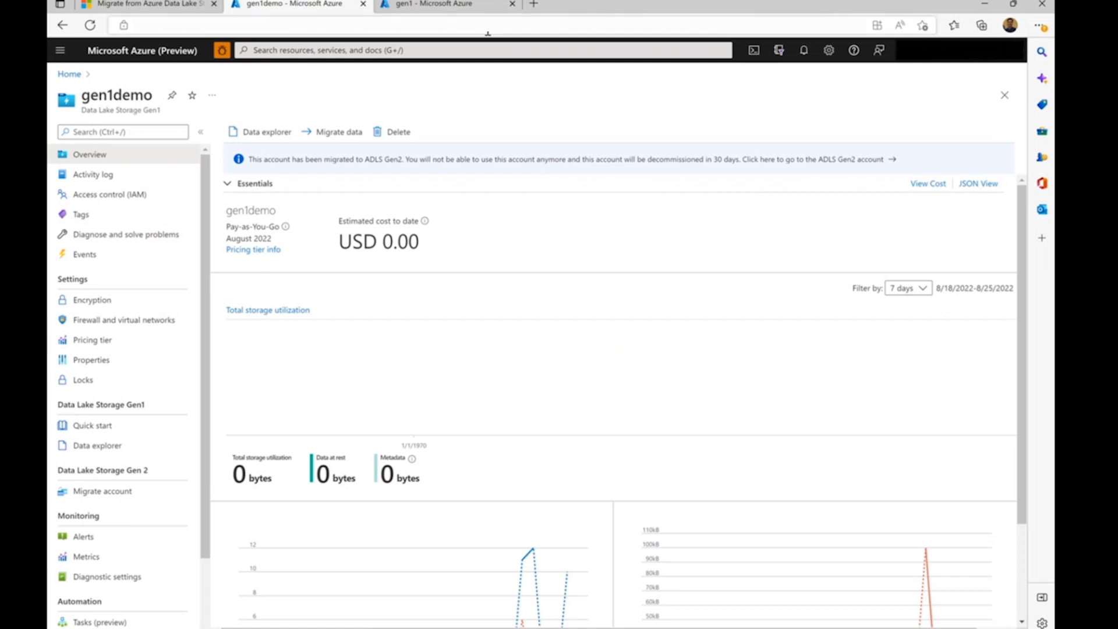
pyautogui.click(460, 6)
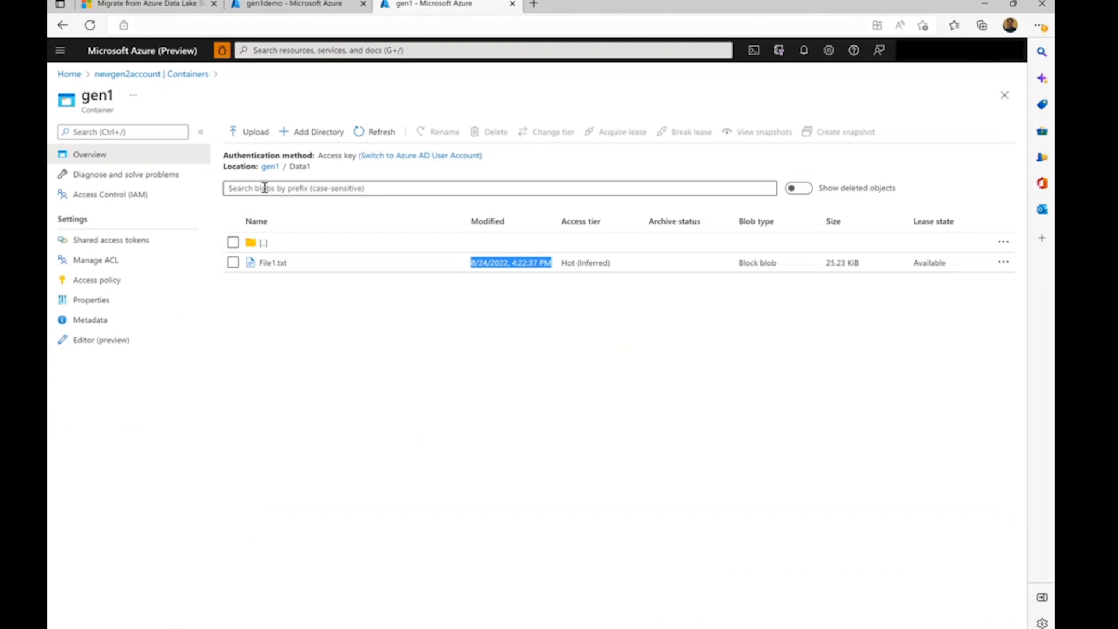
pyautogui.click(145, 74)
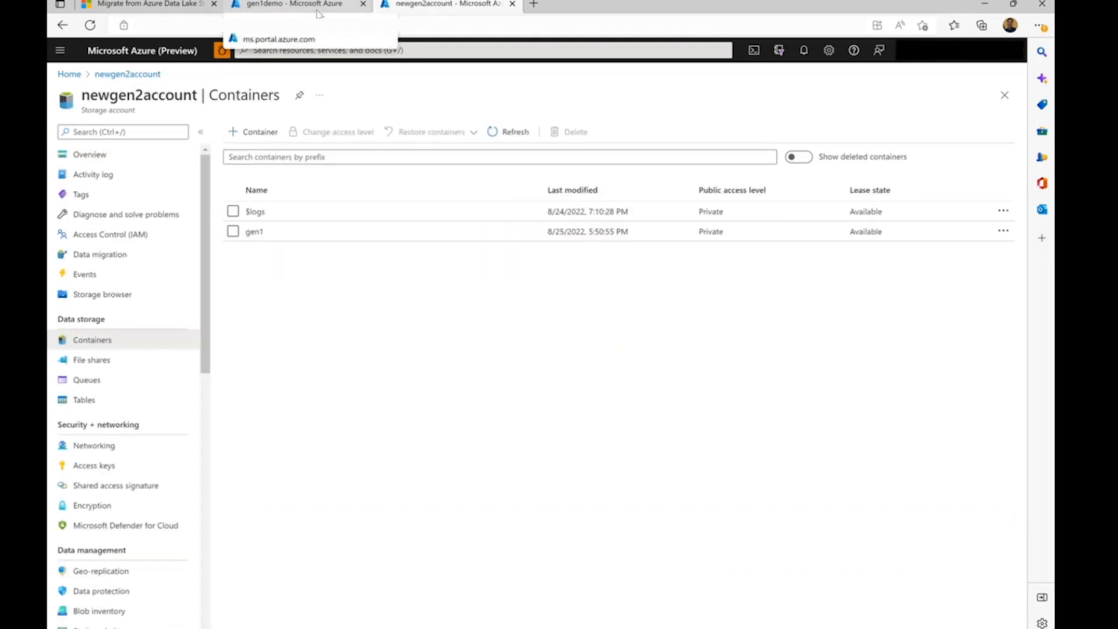
pyautogui.click(315, 12)
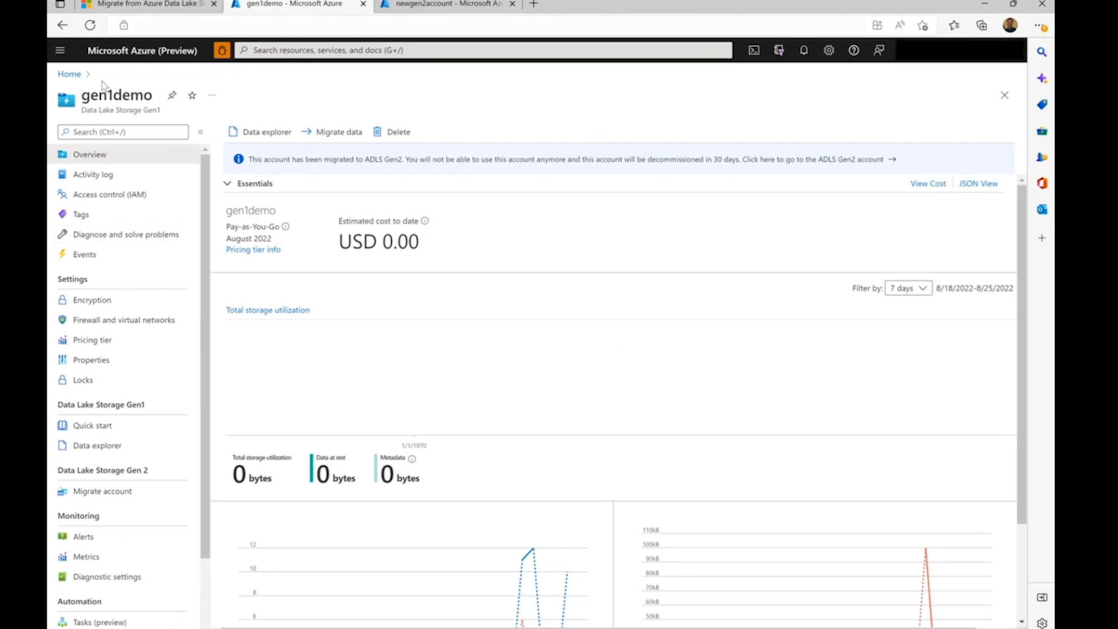
pyautogui.doubleClick(117, 93)
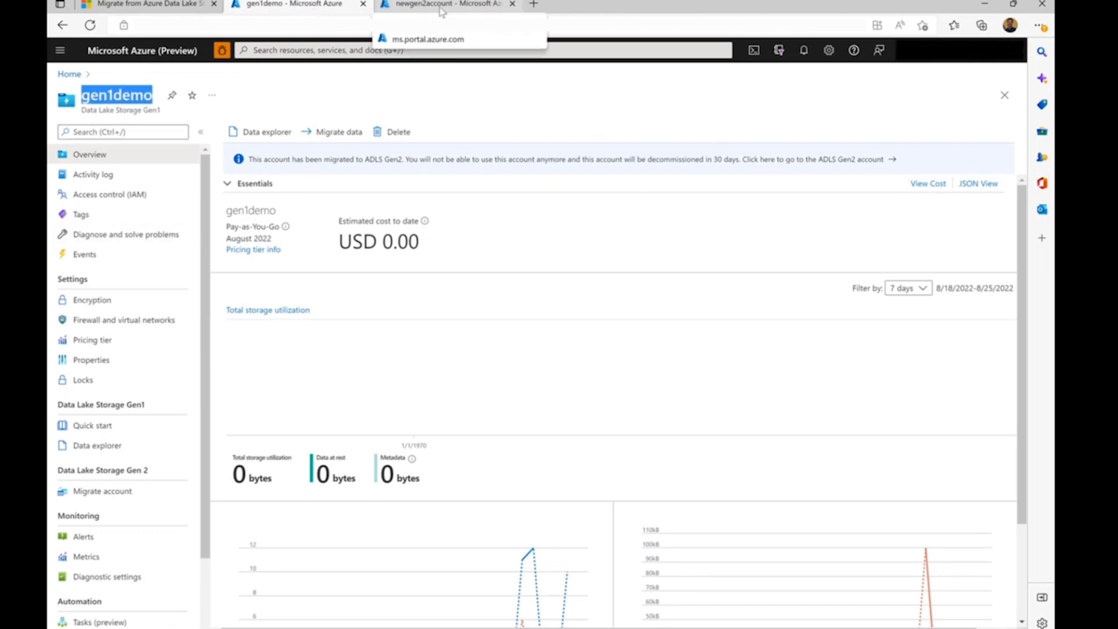
pyautogui.click(442, 8)
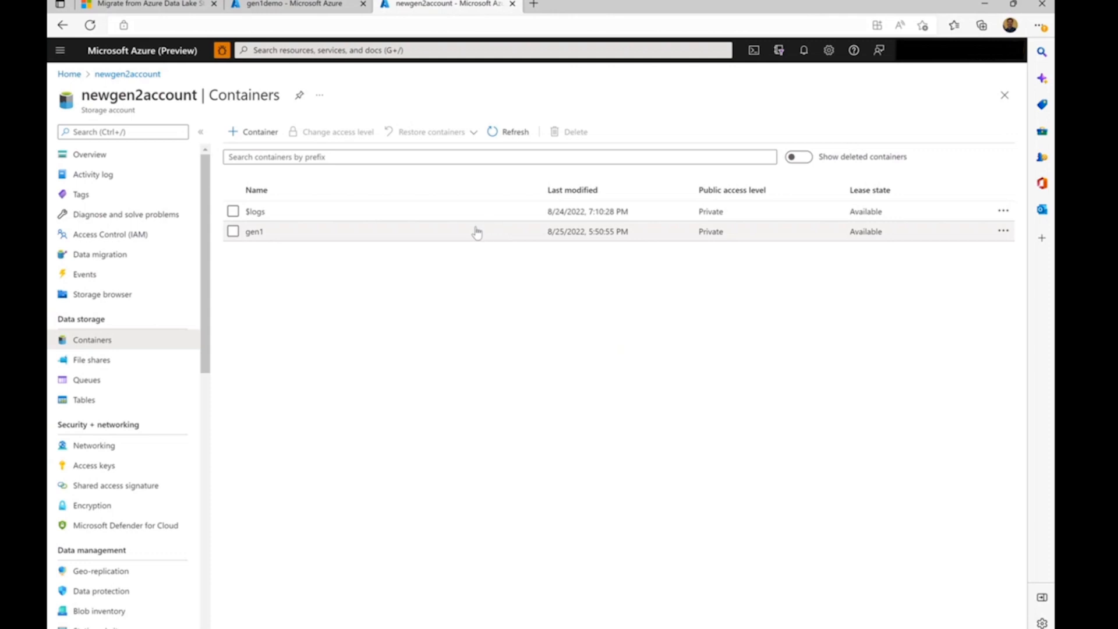
# Step: Review gen1demo's decommissioning notice alongside newgen2account's containers and view the folders in the migrated gen1 container
pyautogui.click(286, 7)
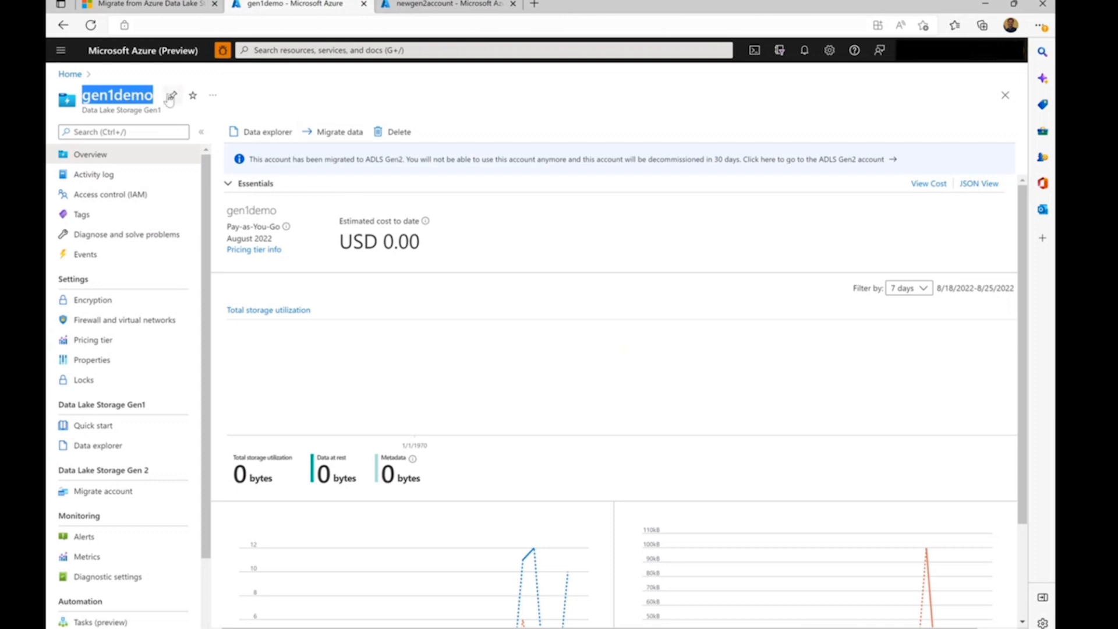
pyautogui.click(436, 4)
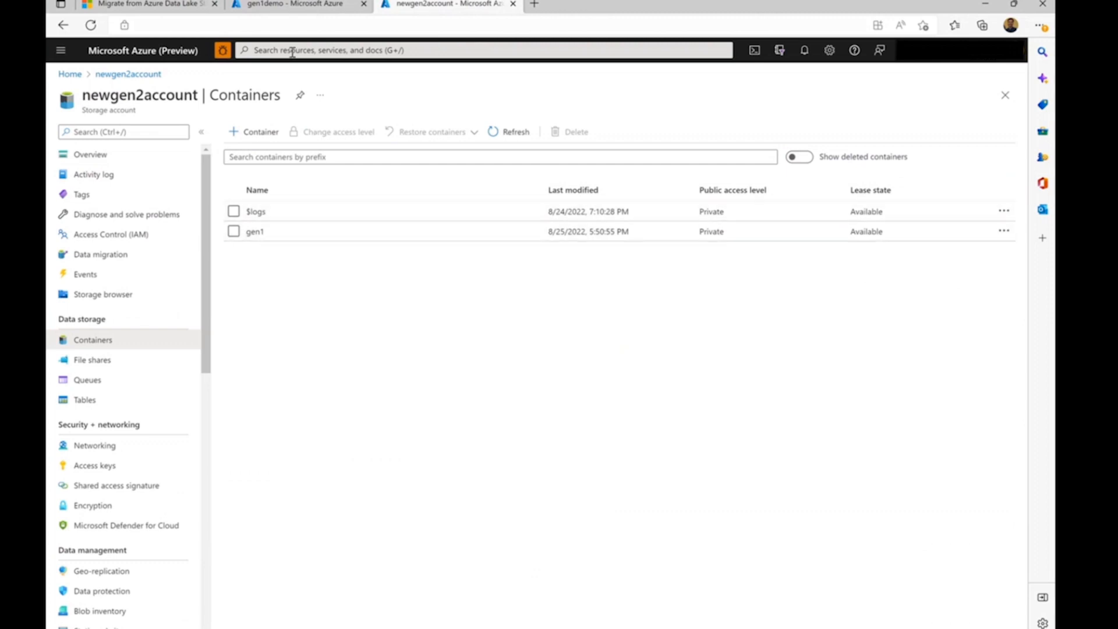
pyautogui.click(309, 6)
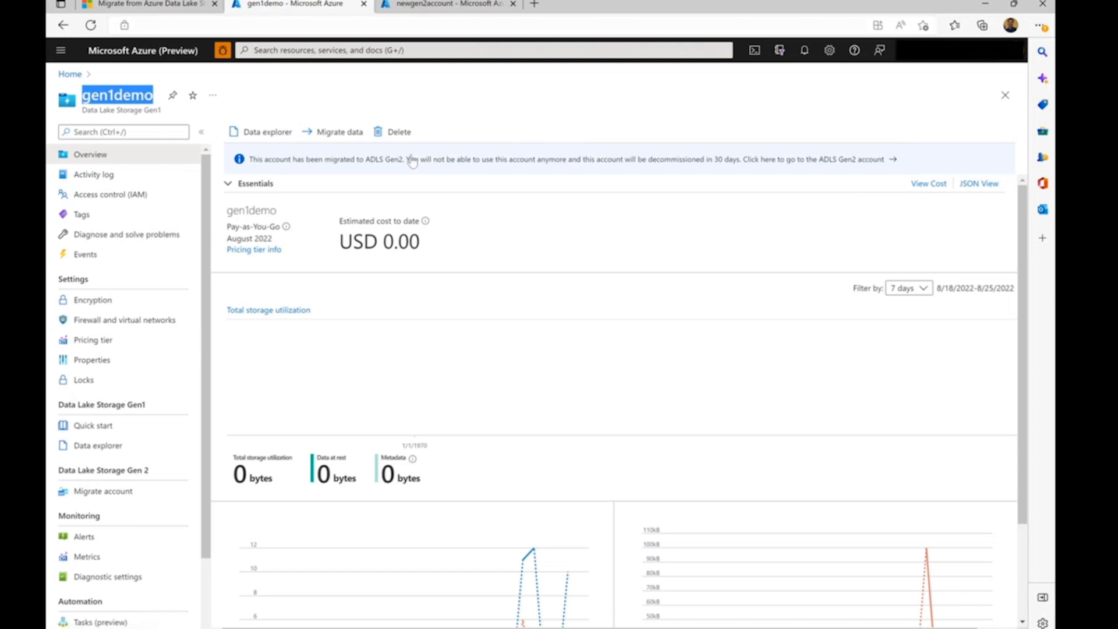
pyautogui.click(451, 6)
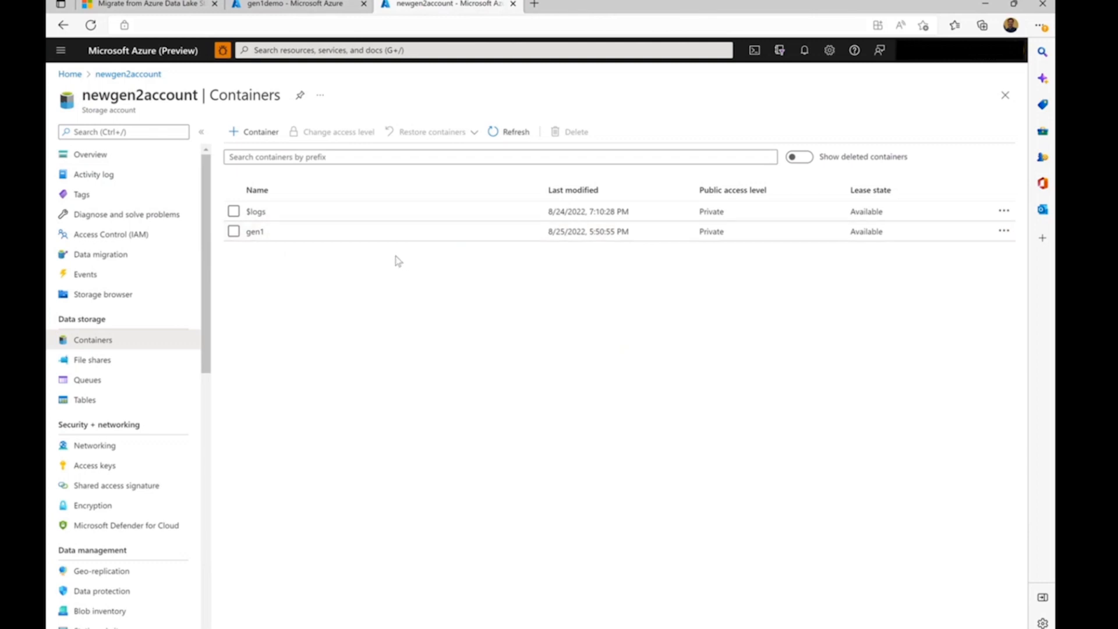
pyautogui.click(297, 5)
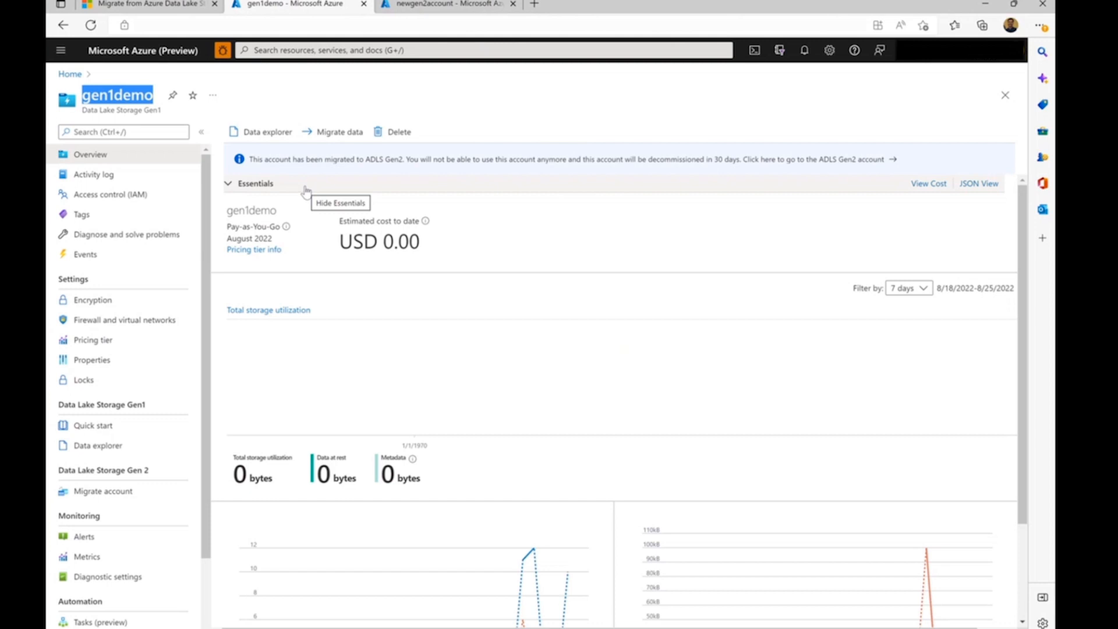
pyautogui.click(463, 6)
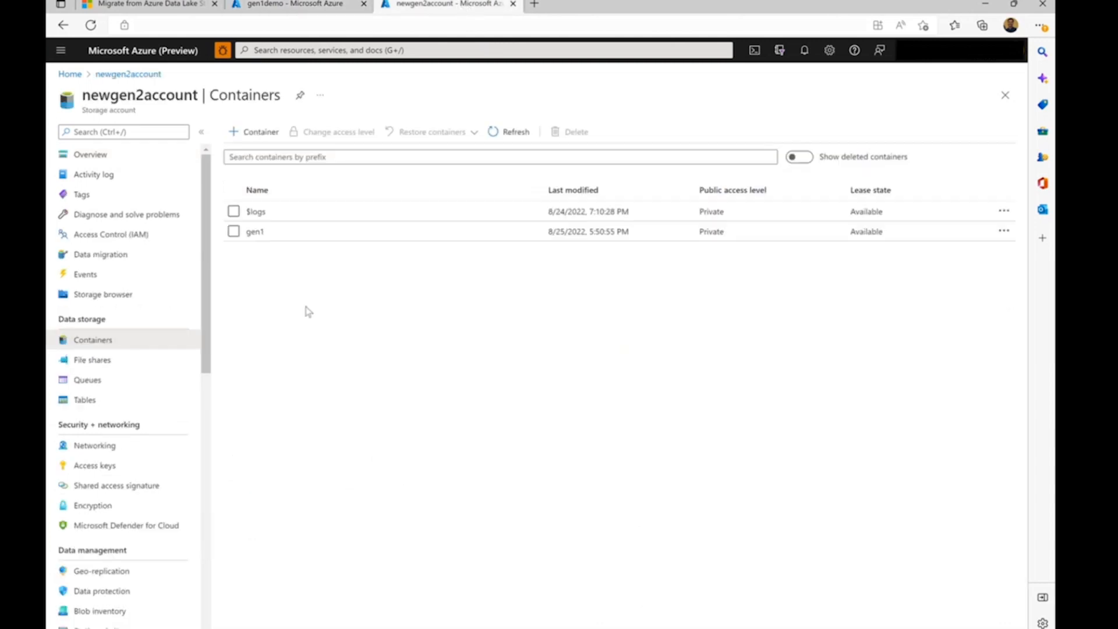
pyautogui.click(262, 233)
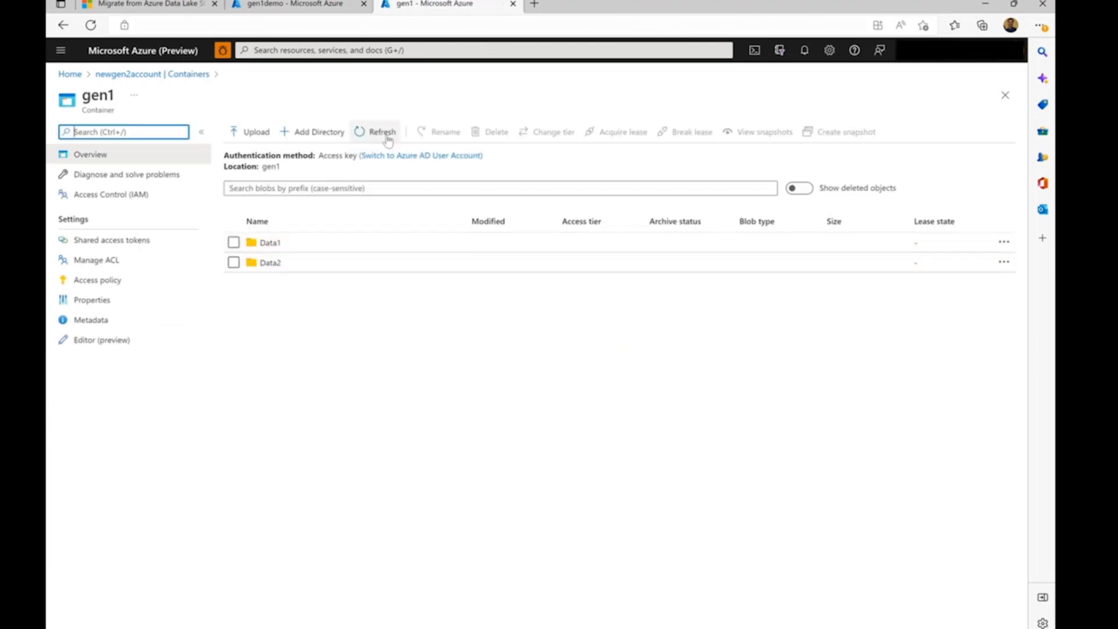
pyautogui.click(310, 7)
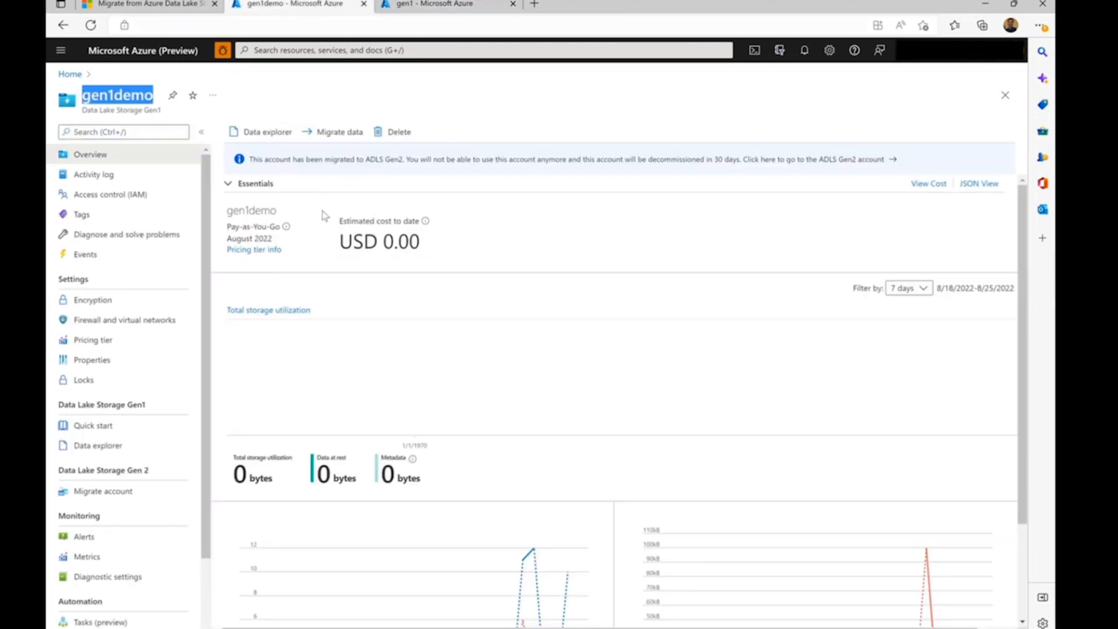